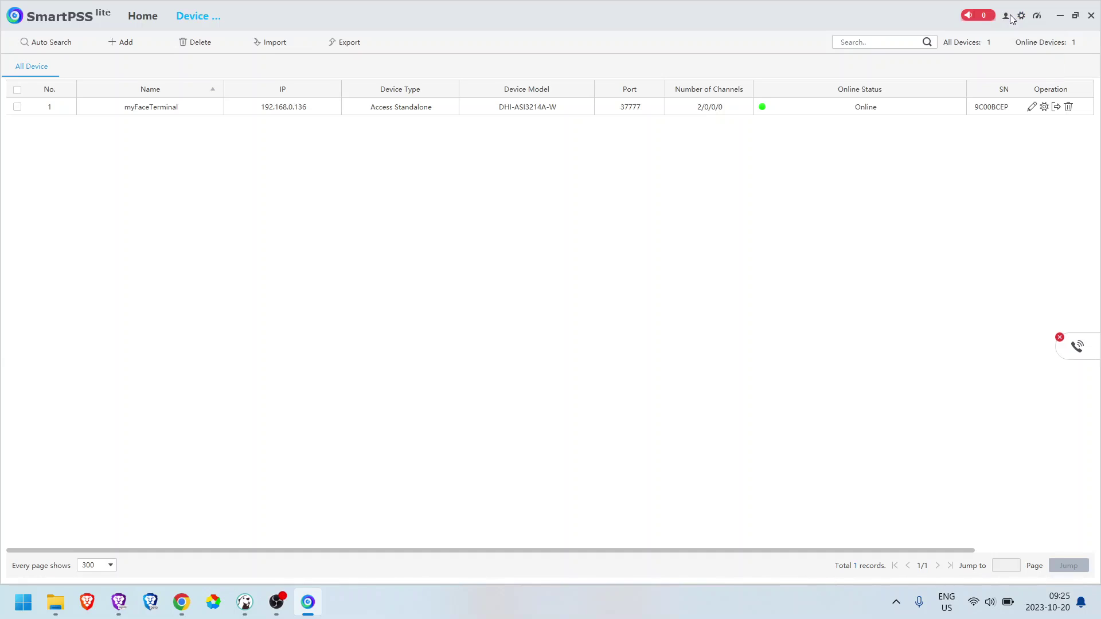
Check the version and date in the software's About information, and look over the available configuration options
mouse_move(1006, 17)
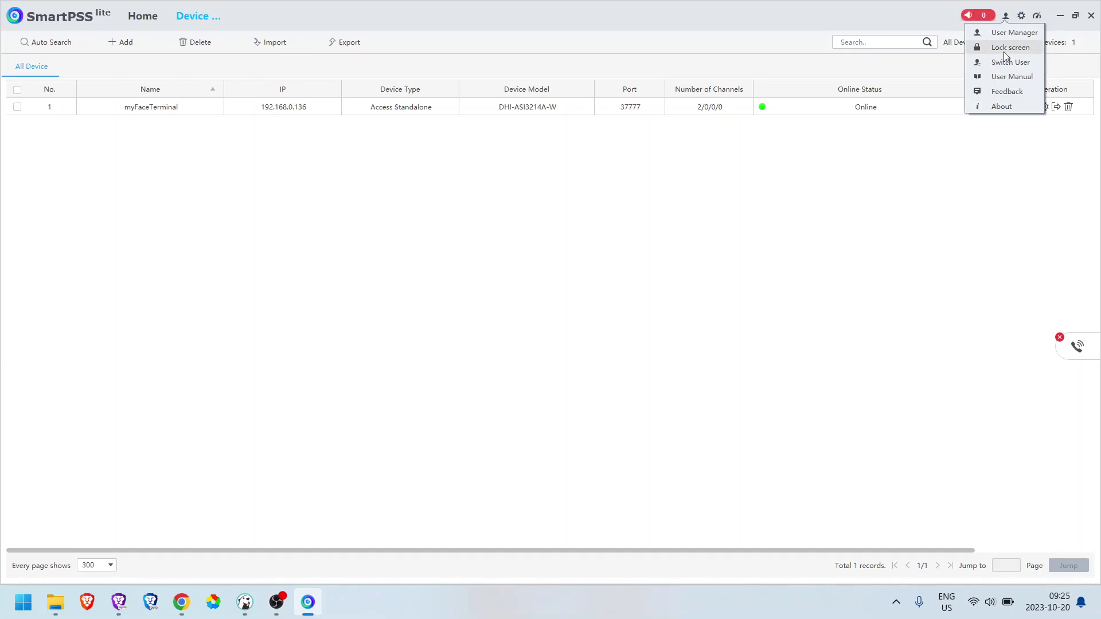
left_click(1002, 107)
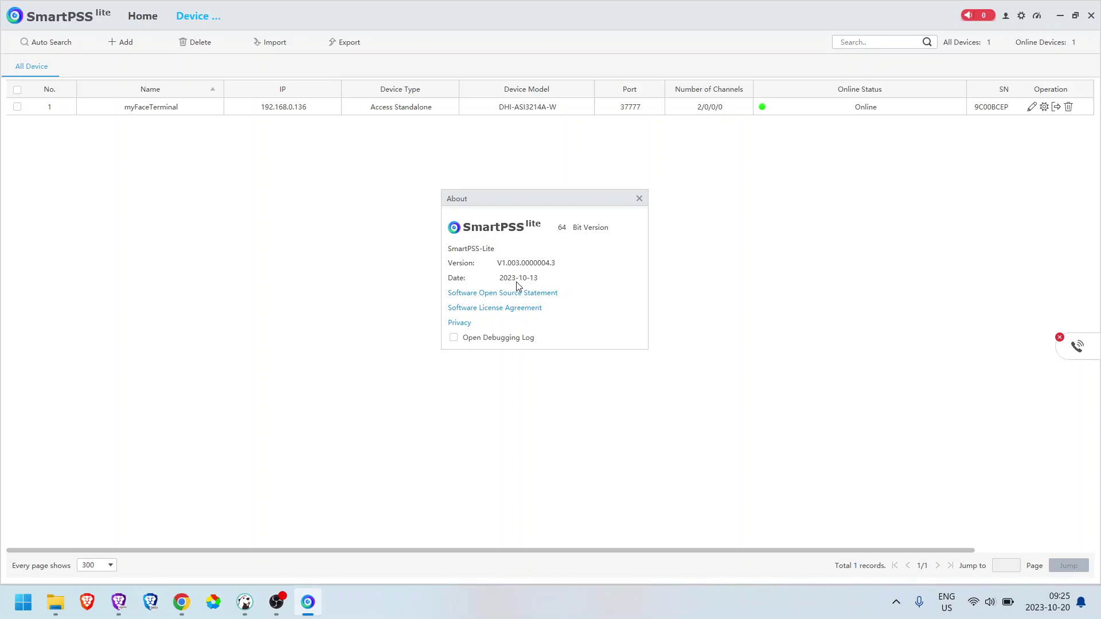
left_click(640, 200)
left_click(1021, 16)
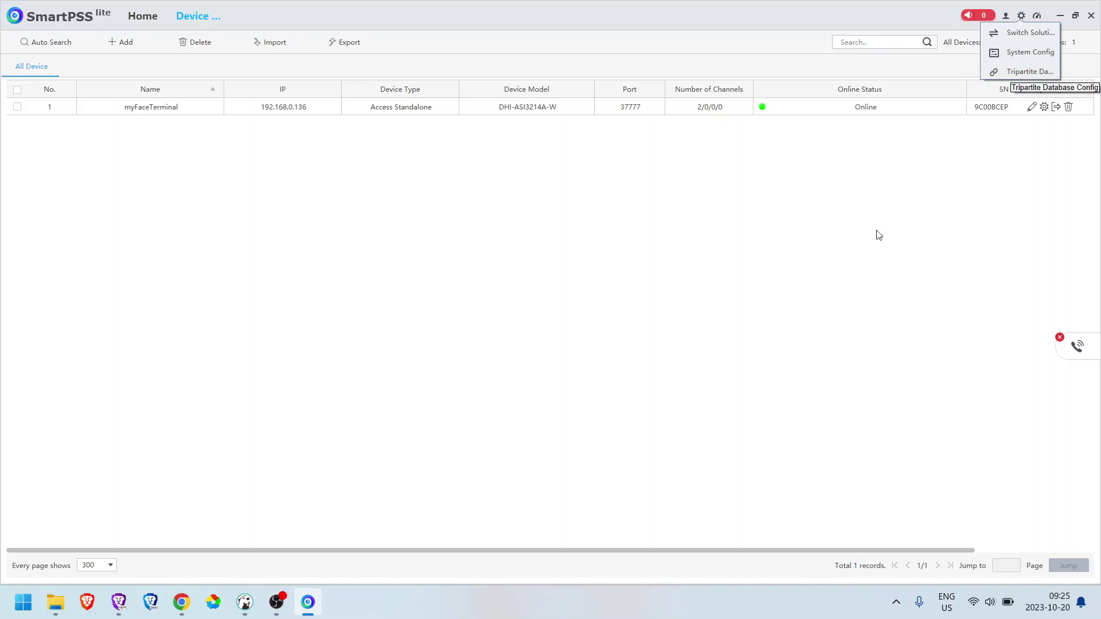
left_click(824, 322)
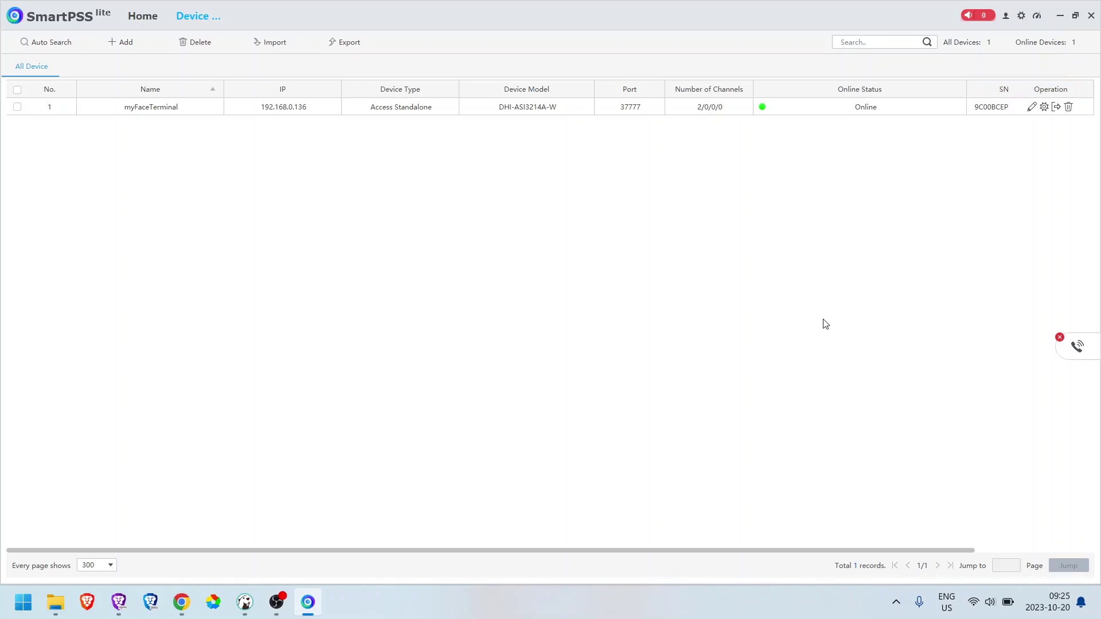
Check the status of the Wampserver services and look over its MySQL options
left_click(888, 611)
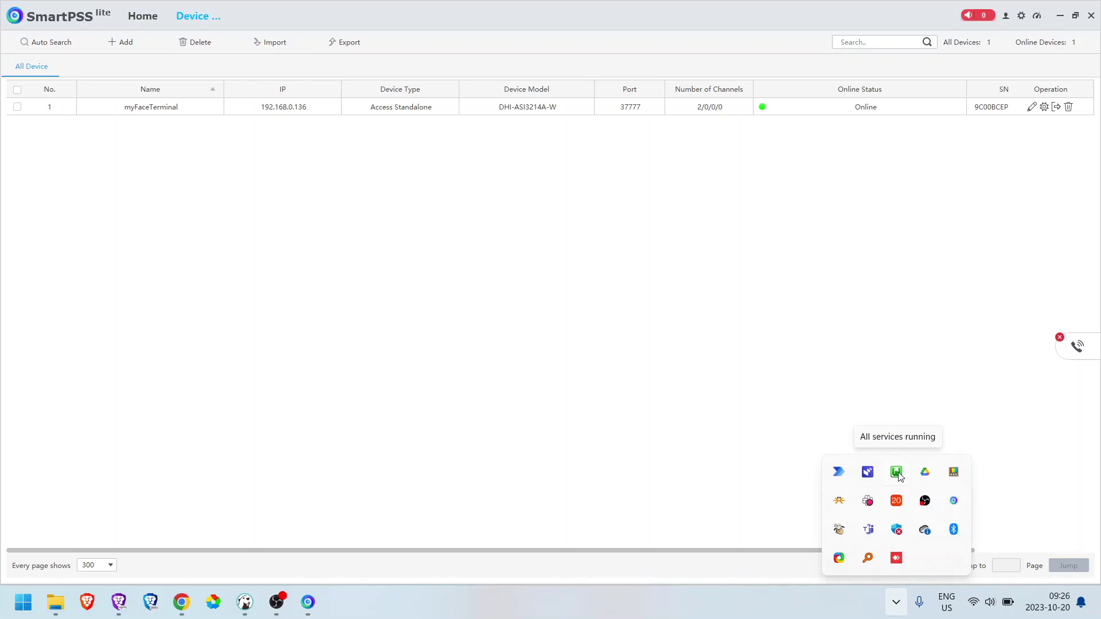
left_click(897, 472)
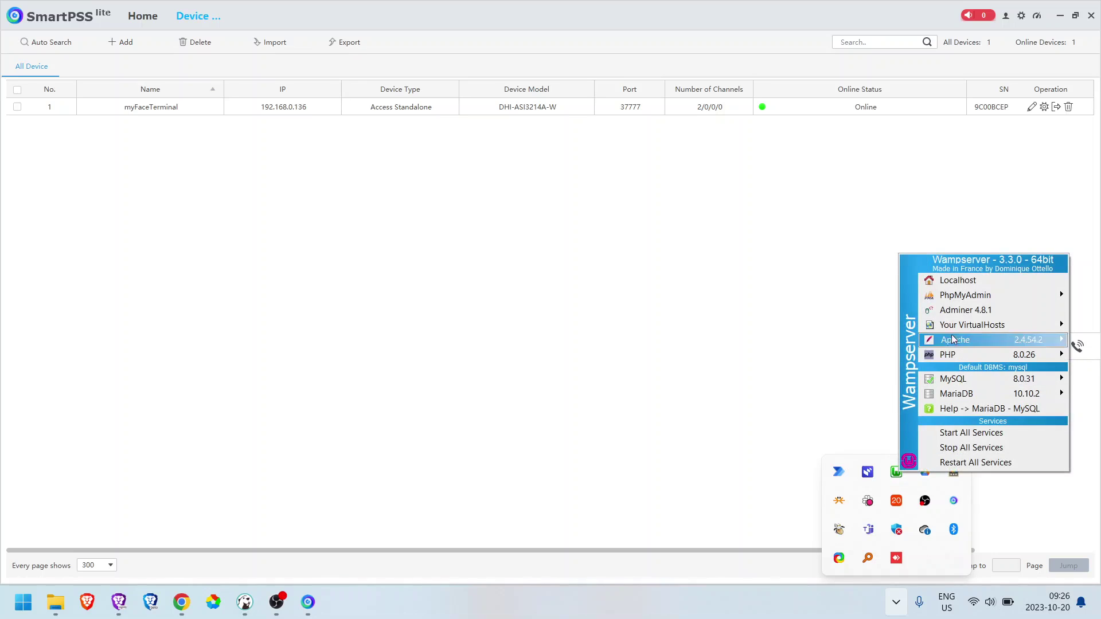
mouse_move(949, 385)
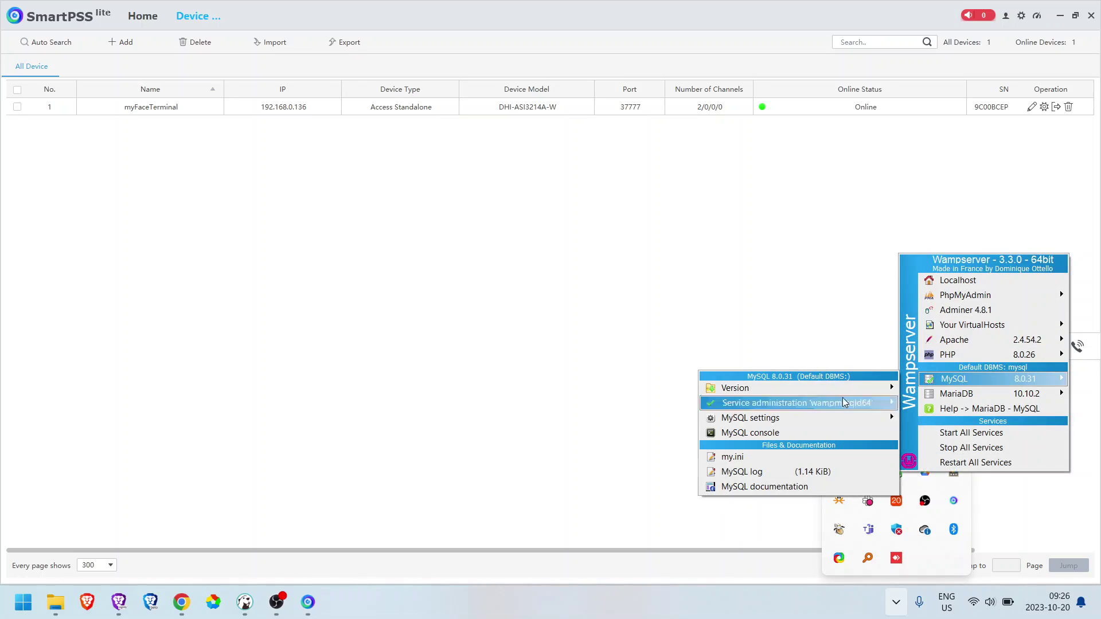
left_click(400, 338)
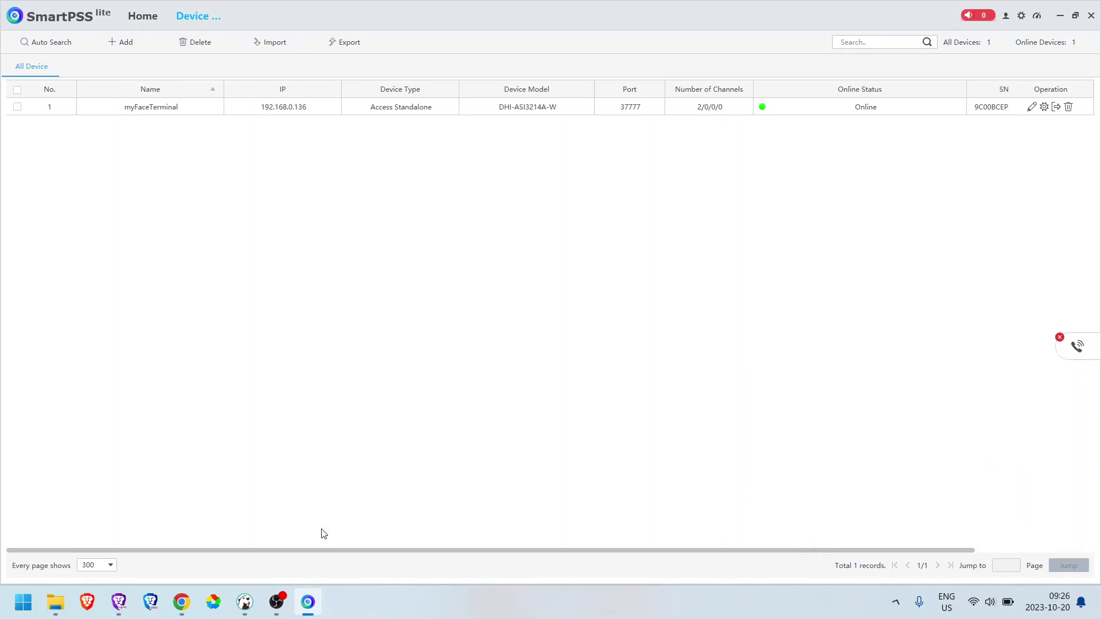
Switch to DBeaver and create a database named smartpsslite under the localhost connection
left_click(242, 609)
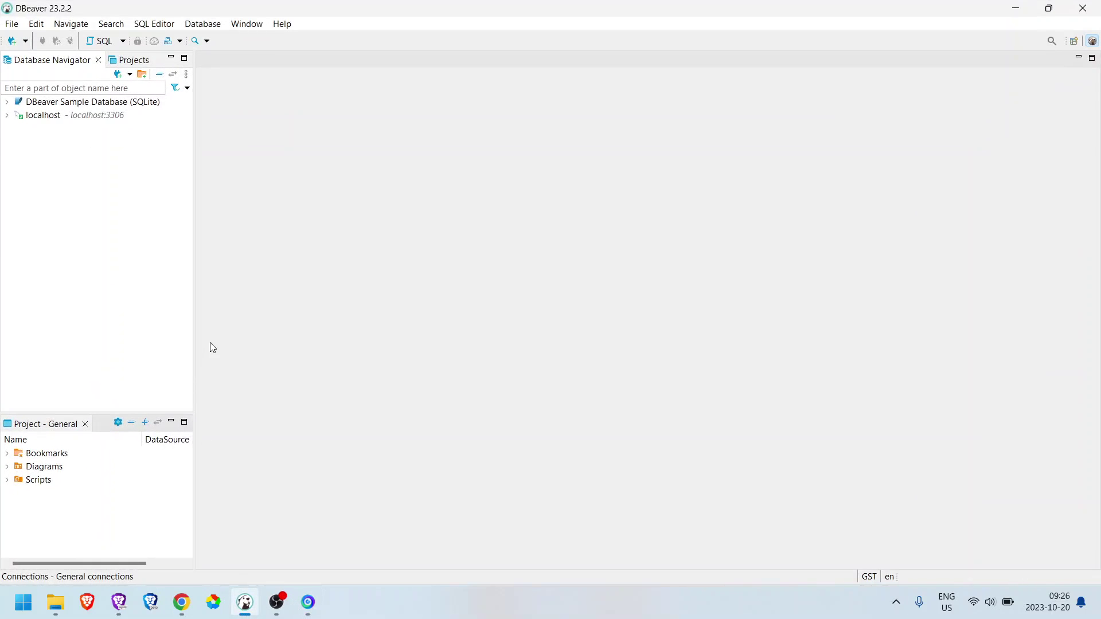
left_click(7, 116)
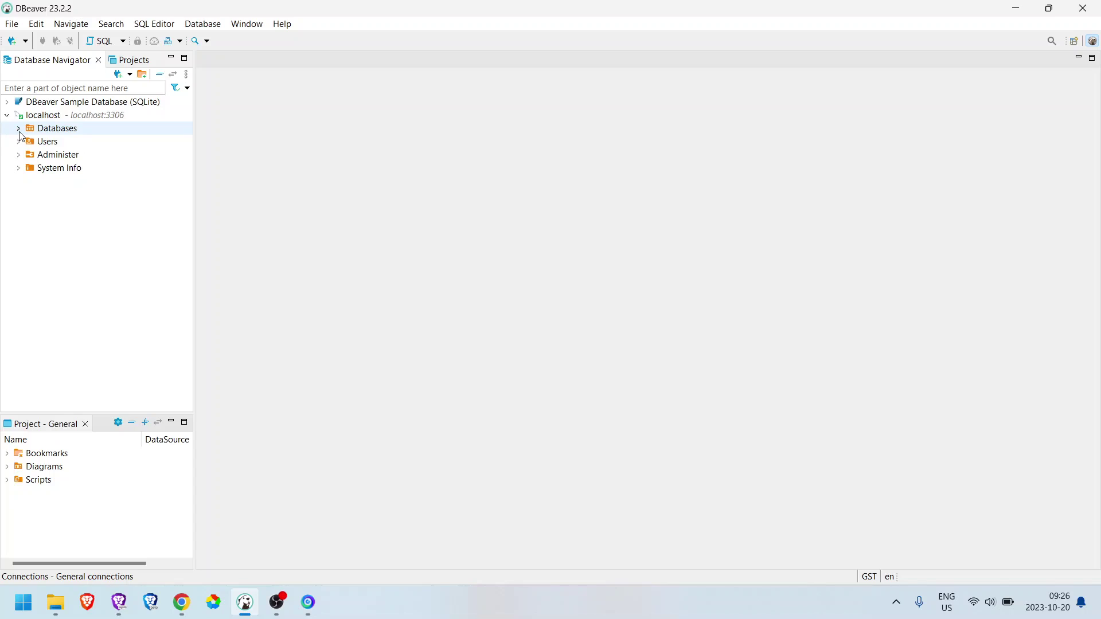
left_click(18, 129)
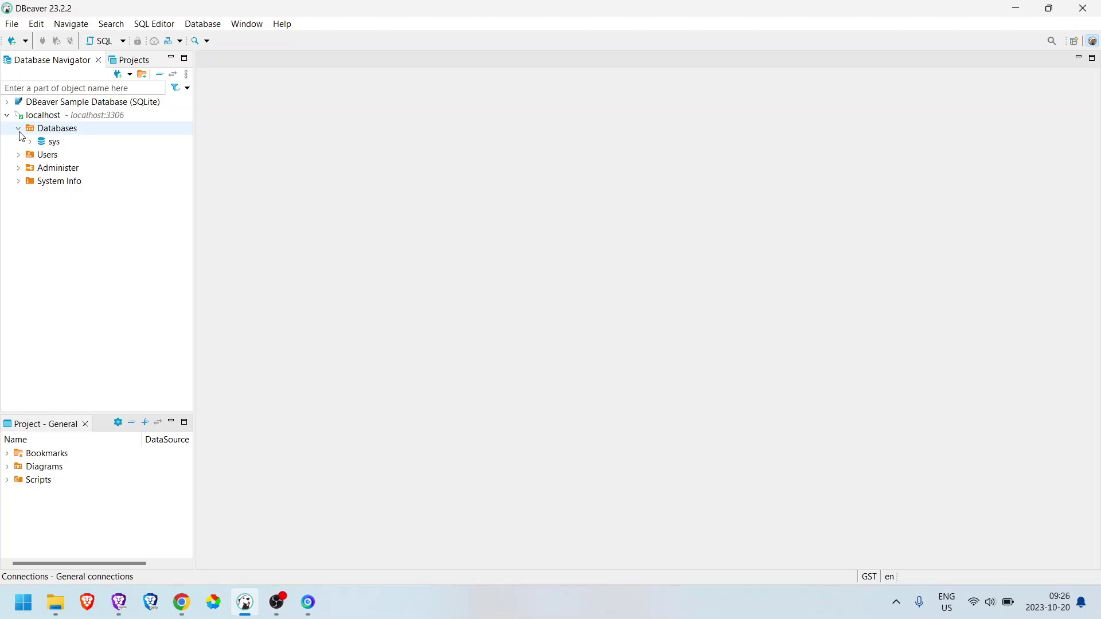
right_click(68, 137)
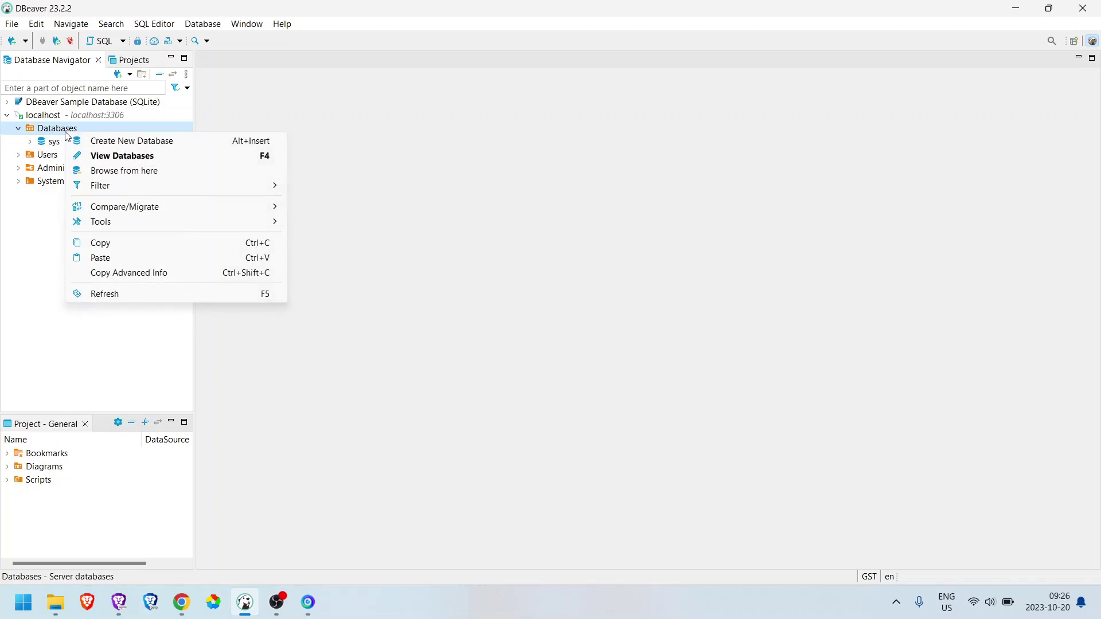
left_click(95, 144)
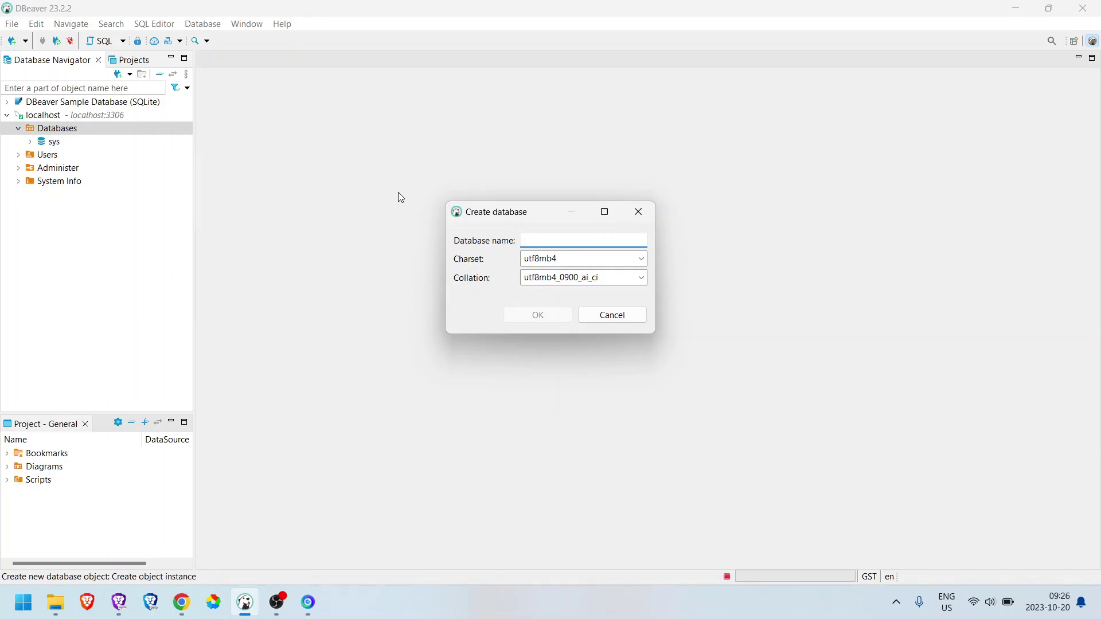
type("smartpsslite")
left_click(537, 315)
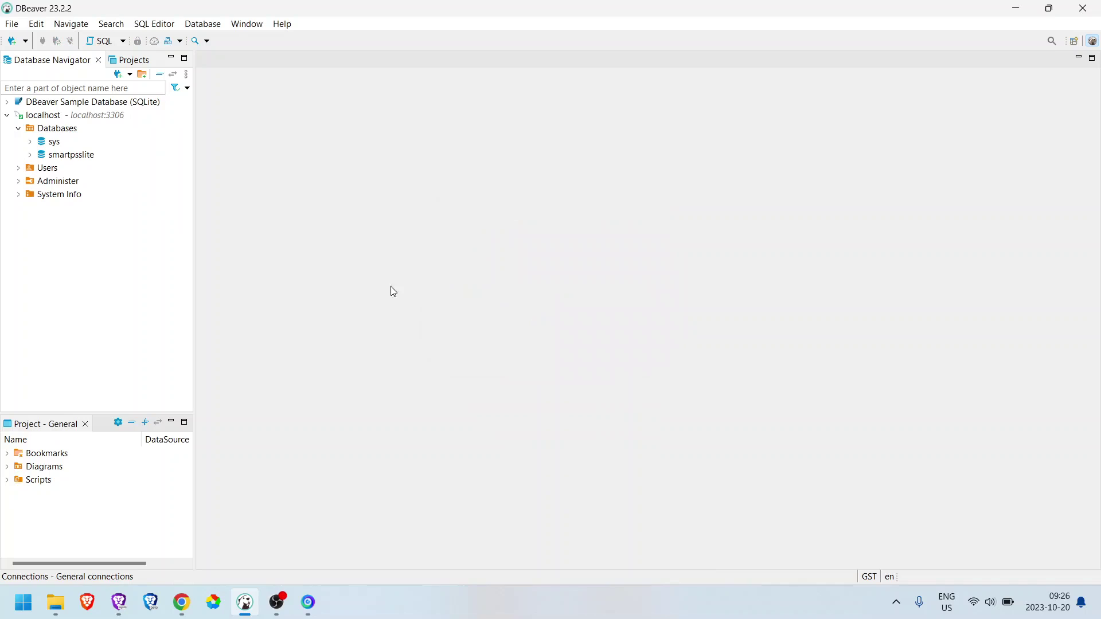
Inspect the tables of the new smartpsslite database and return to SmartPSS Lite
left_click(30, 155)
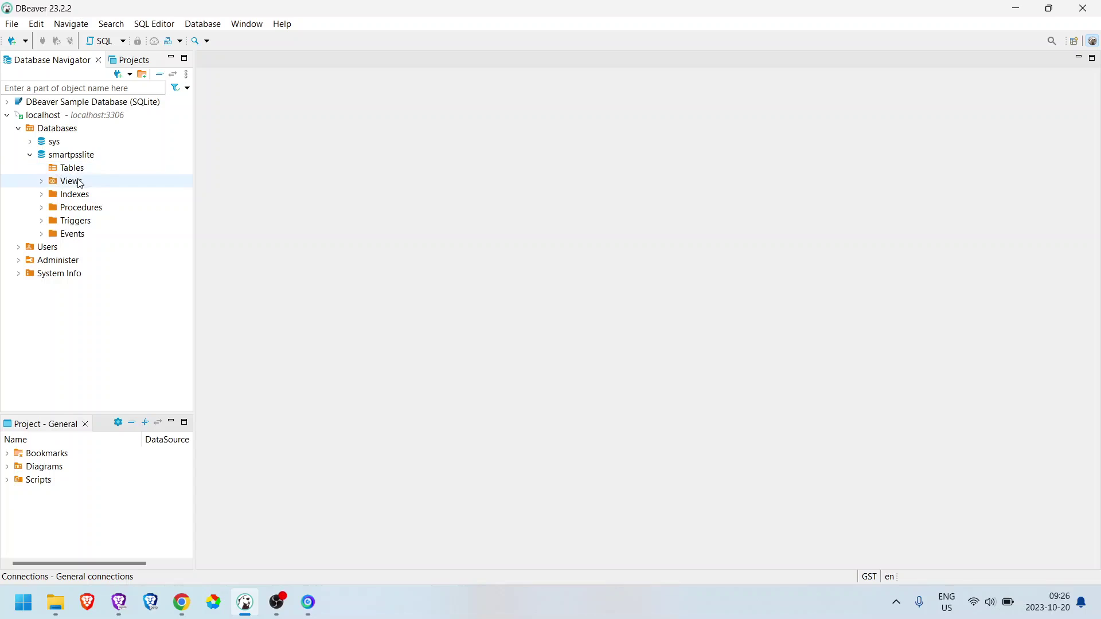
left_click(42, 168)
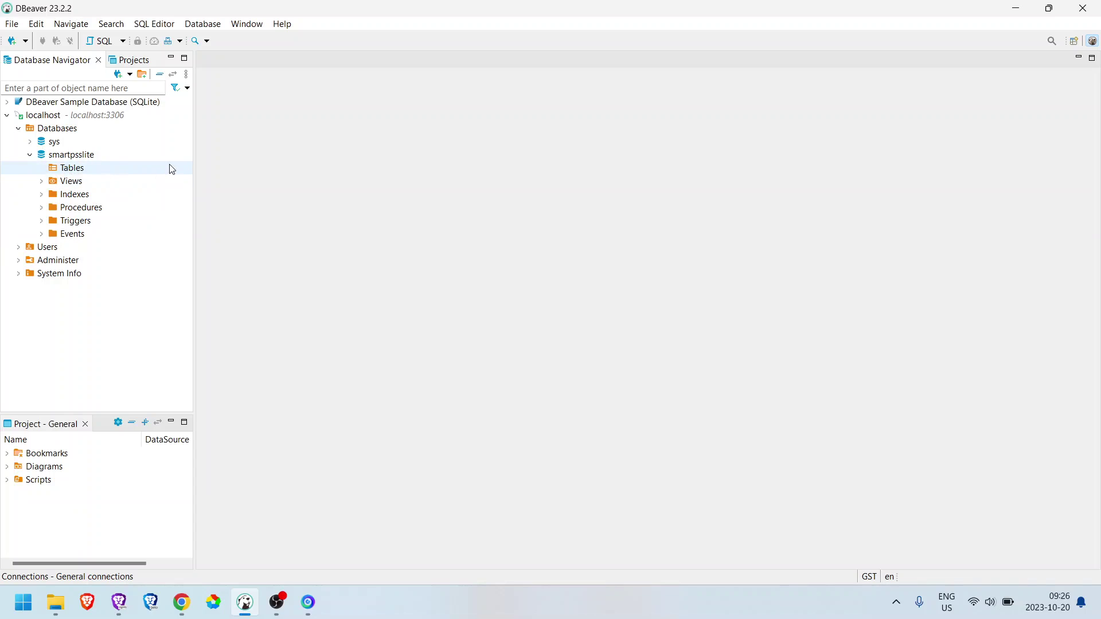
left_click(1016, 9)
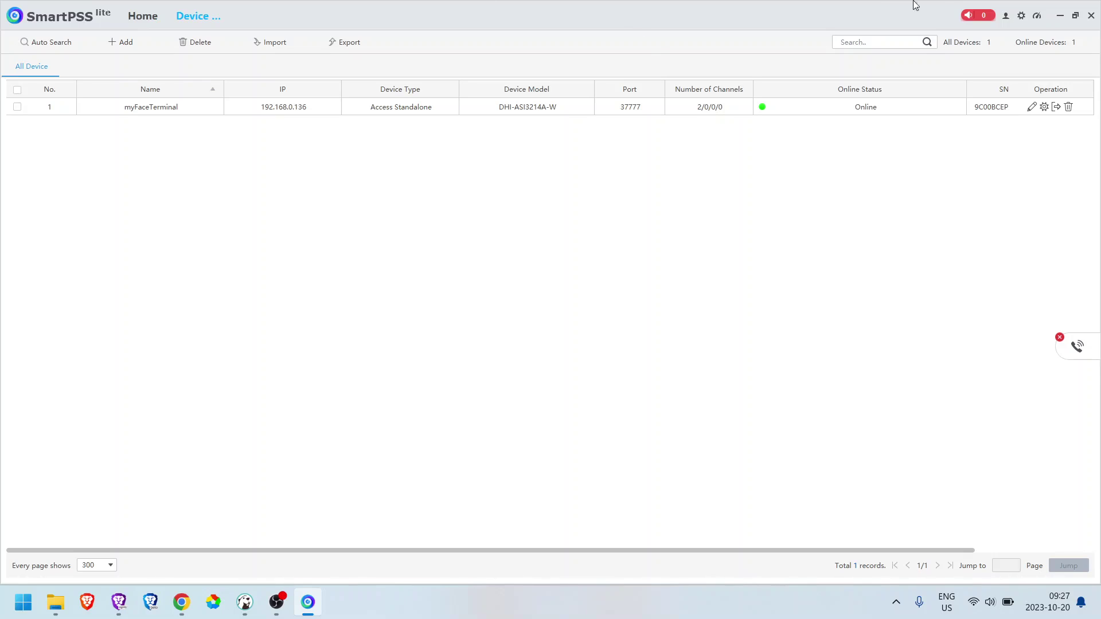
Open the Tripartite Database Config and set the MYSQL attendance database's server IP to 127.0.0.1
left_click(1021, 18)
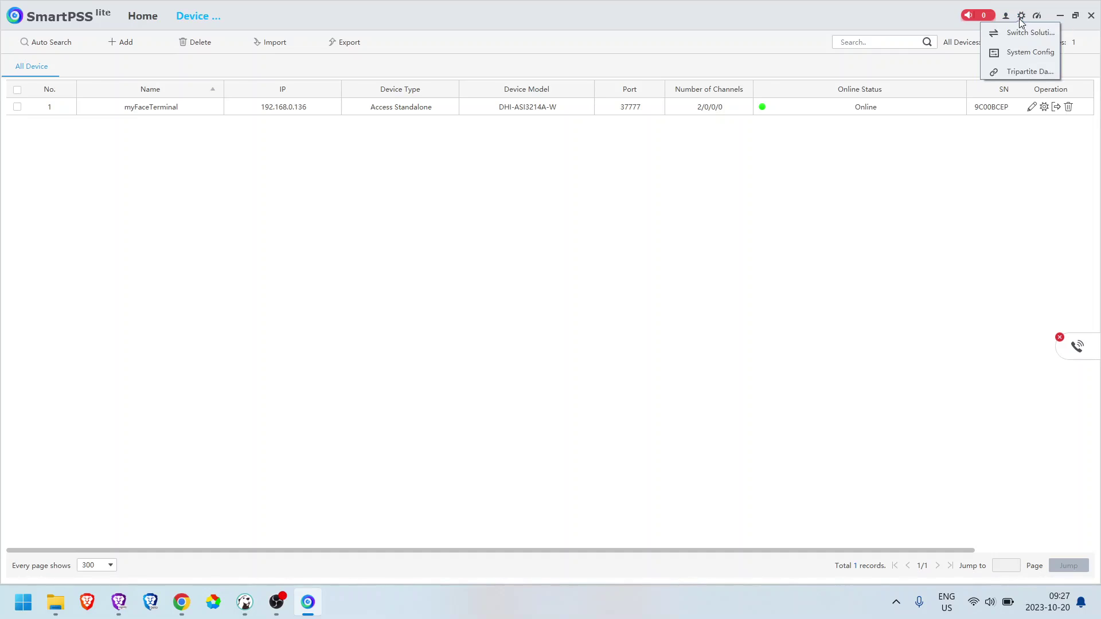
left_click(1030, 73)
left_click(329, 94)
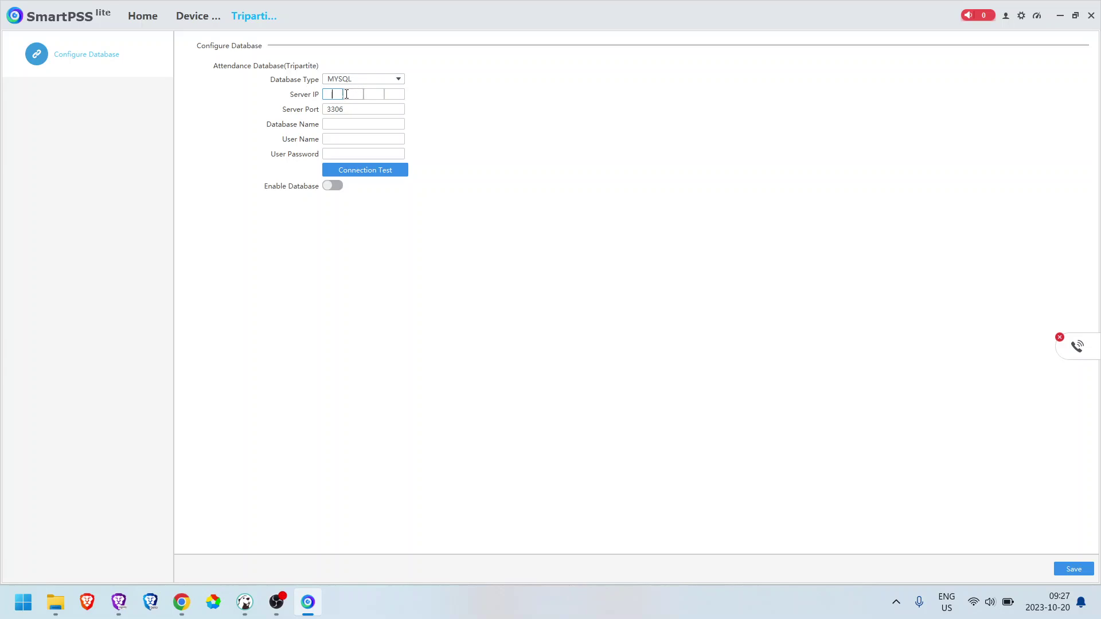
type("127.00")
key("BackSpace")
key("period")
type("0")
key("period")
type("1")
Enter smartpsslite as the database name, root as the user name and the user password, and test the database connection
key("Tab")
key("Tab")
type("smartpsslite")
left_click(366, 138)
type("root")
key("Tab")
type("********")
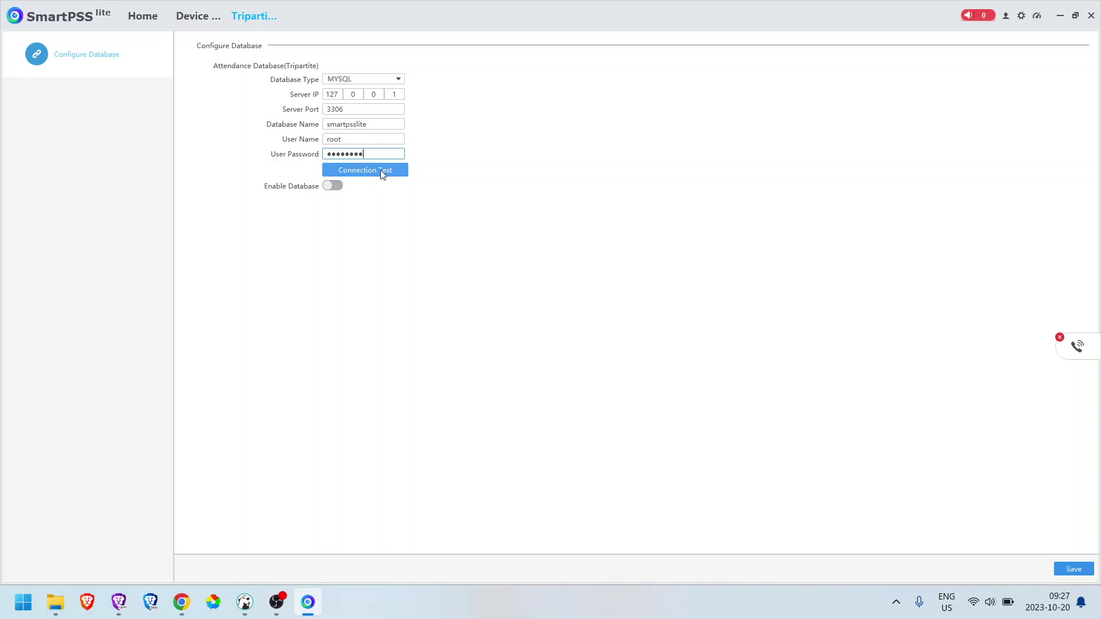
left_click(380, 170)
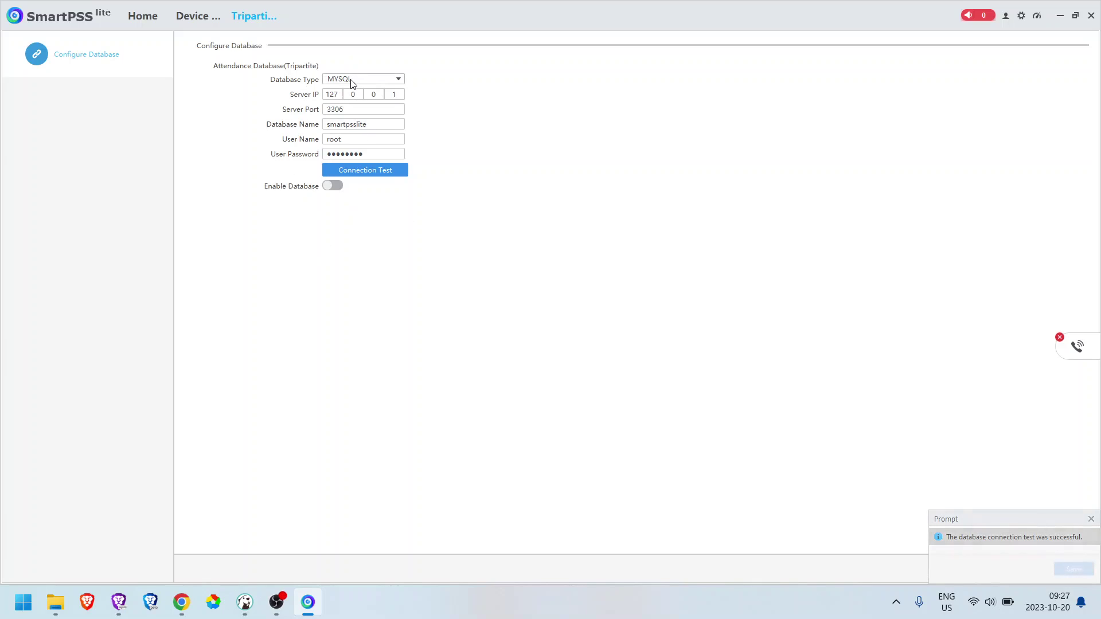
Enable the attendance database and save its configuration
left_click(331, 189)
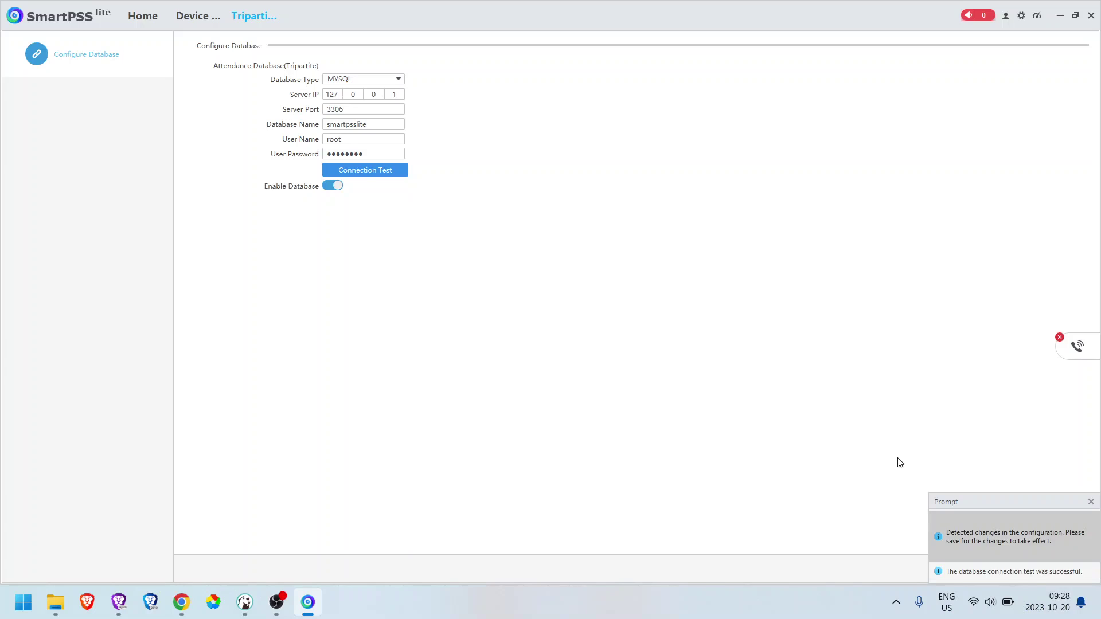
left_click(1091, 505)
left_click(1075, 568)
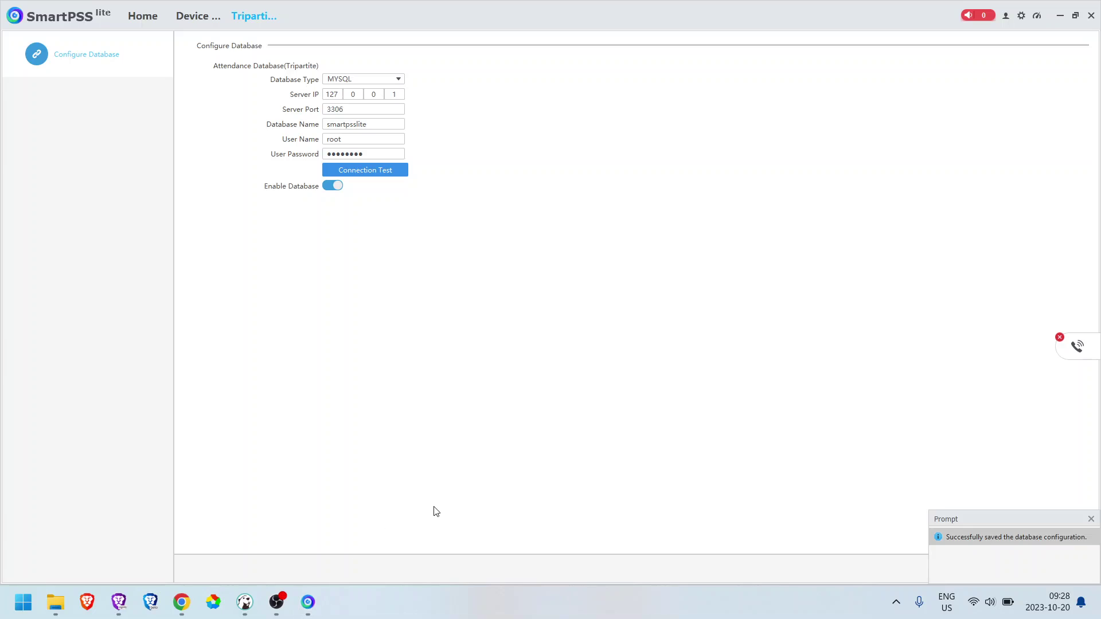
Switch to DBeaver, refresh the localhost connection and expand the tables of the smartpsslite database
left_click(245, 602)
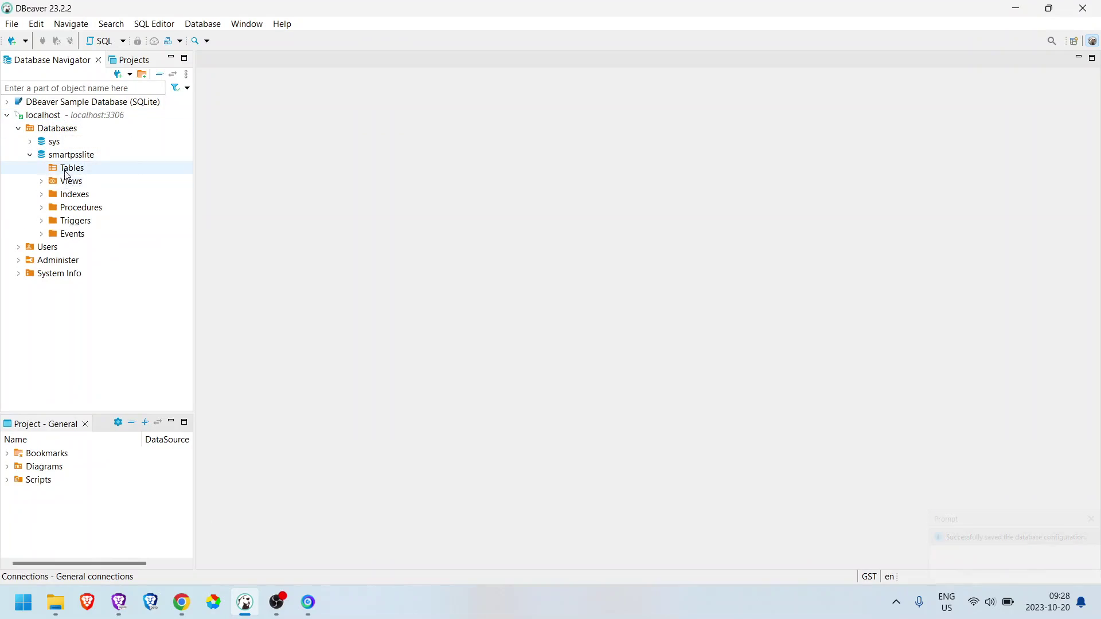
right_click(71, 118)
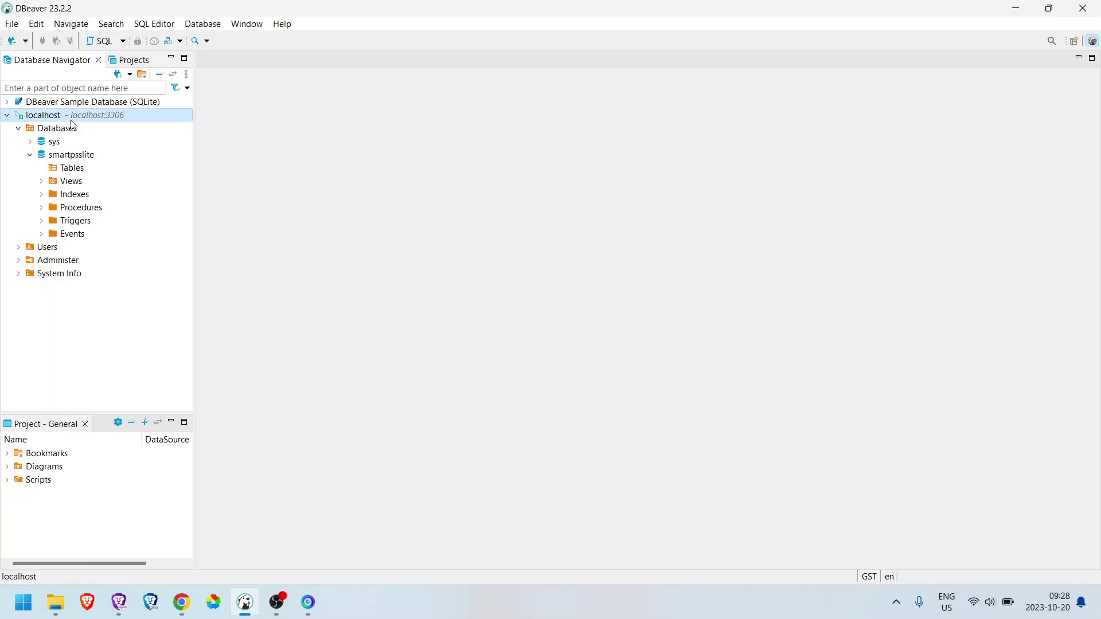
left_click(103, 383)
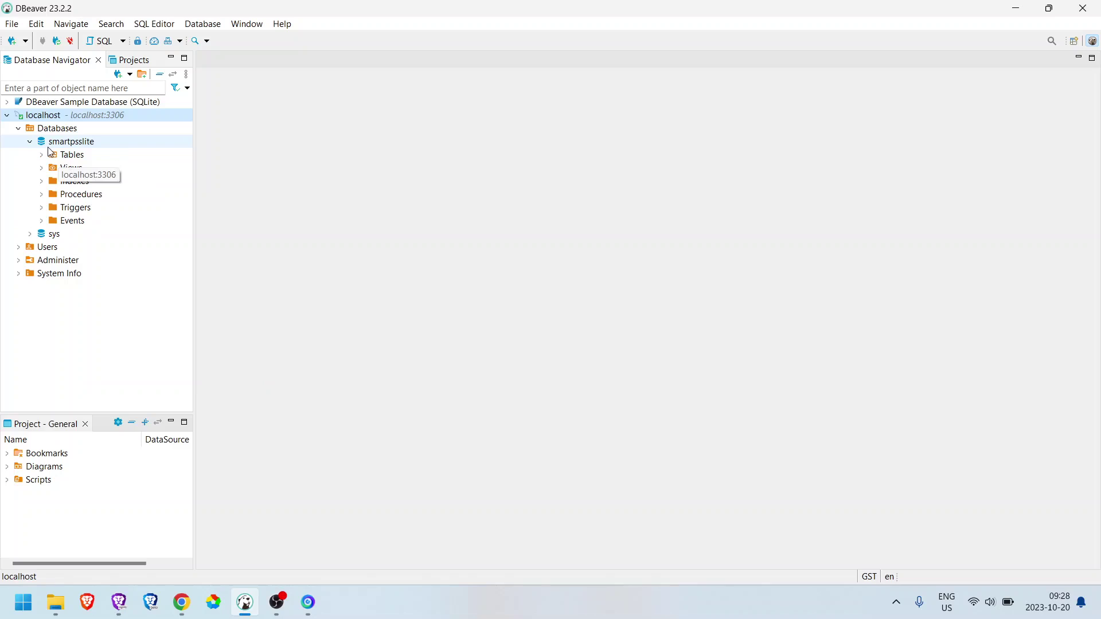
double_click(74, 155)
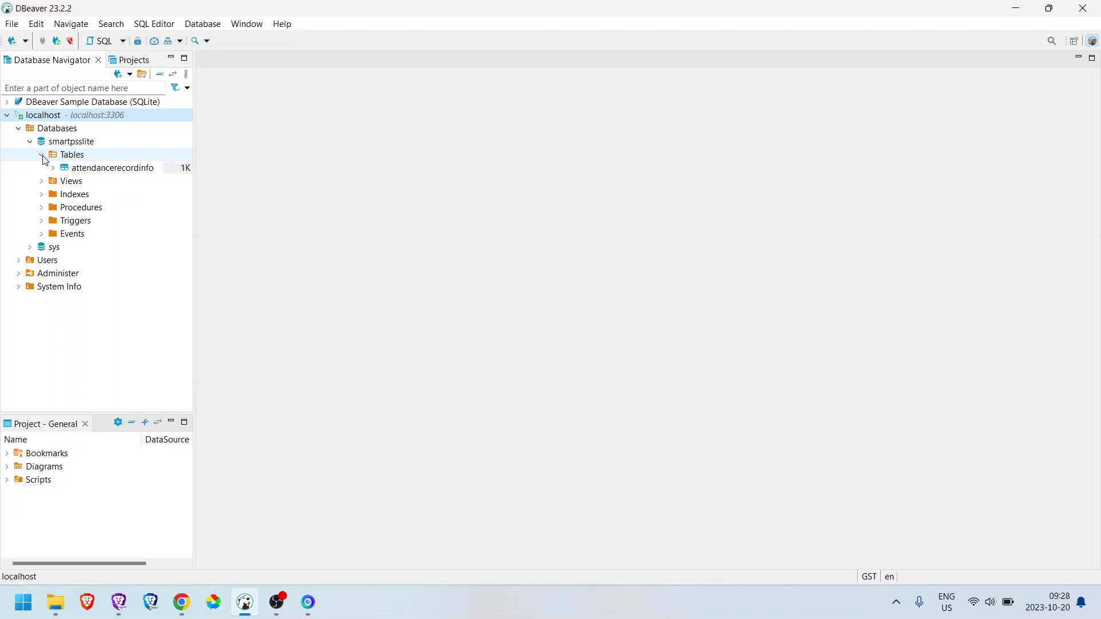
Open the attendancerecordinfo table and examine its data columns
left_click(87, 171)
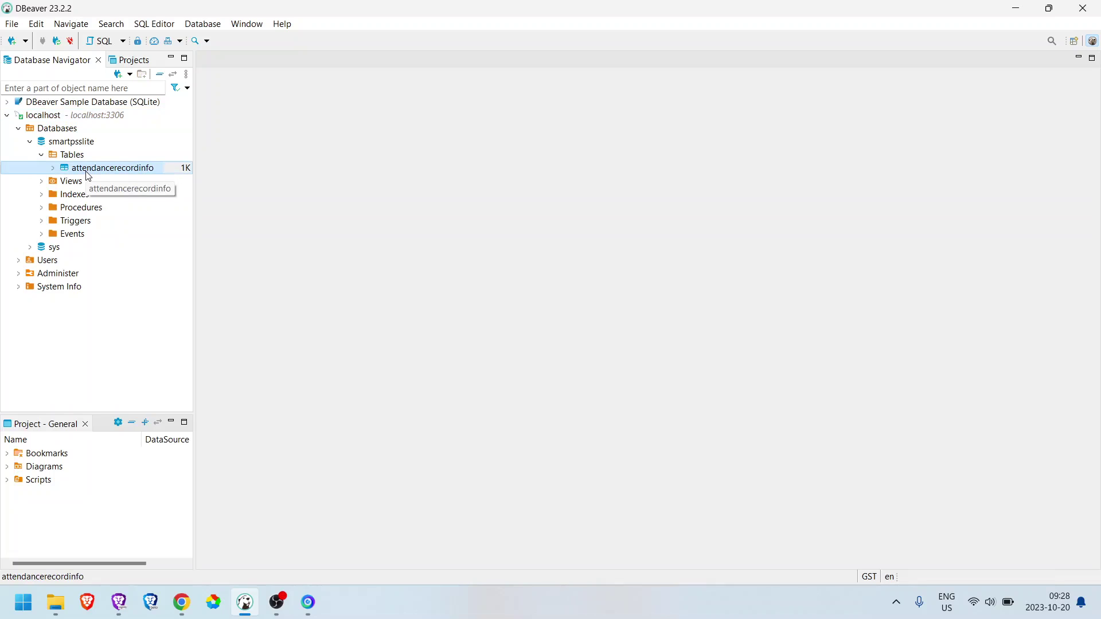
right_click(88, 175)
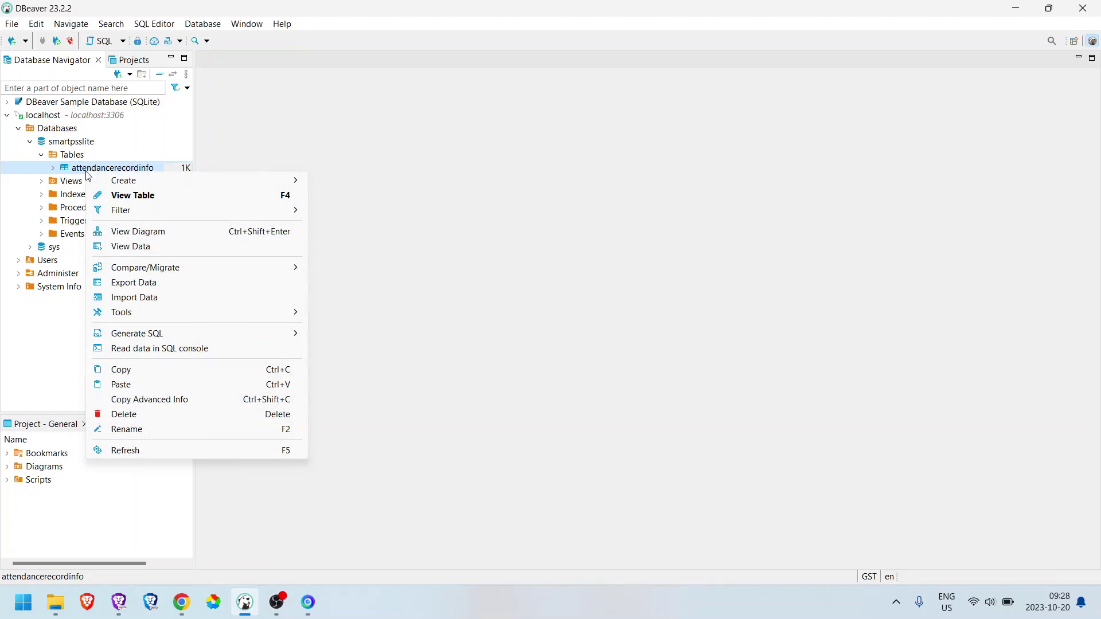
left_click(121, 197)
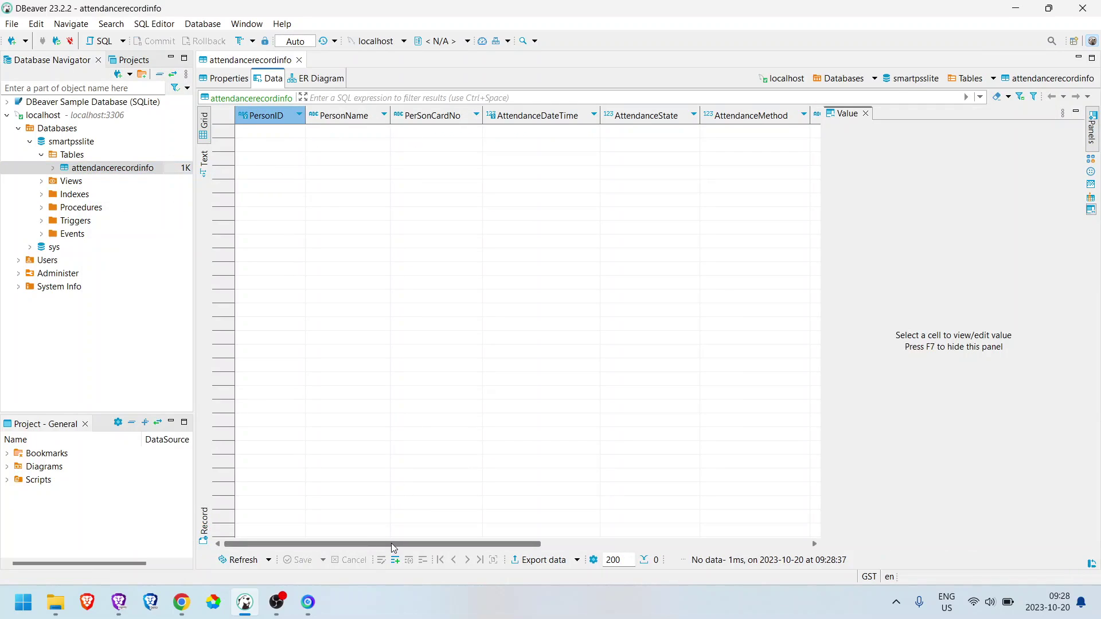
left_click_drag(391, 543, 417, 518)
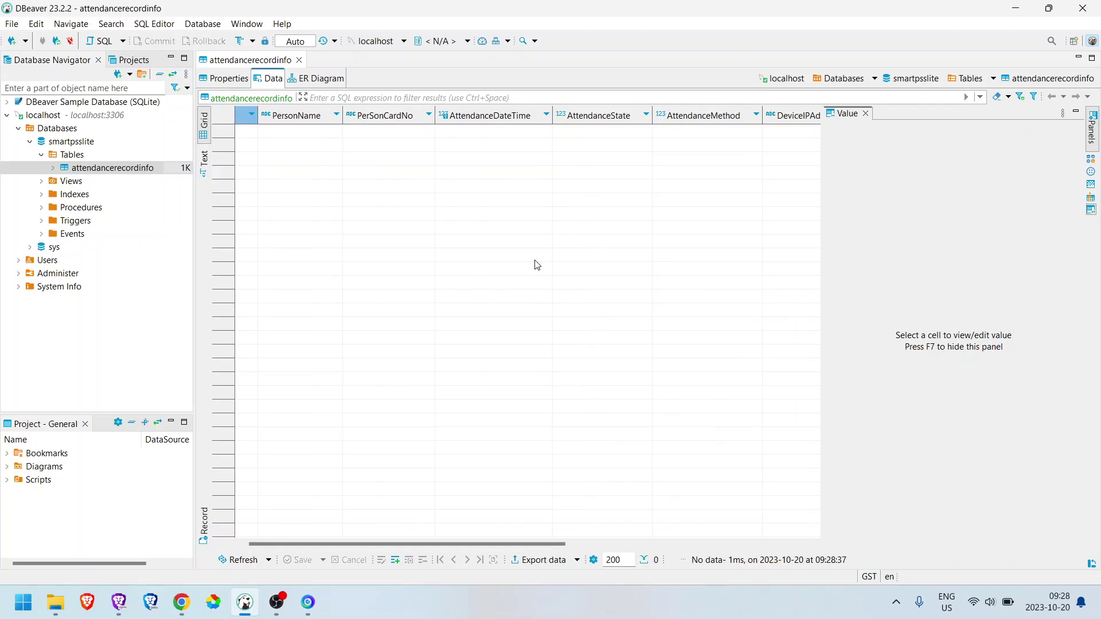
Return to SmartPSS Lite, open Access Manager and view the latest Target Recognition Unlock event for Door 1
left_click(1015, 10)
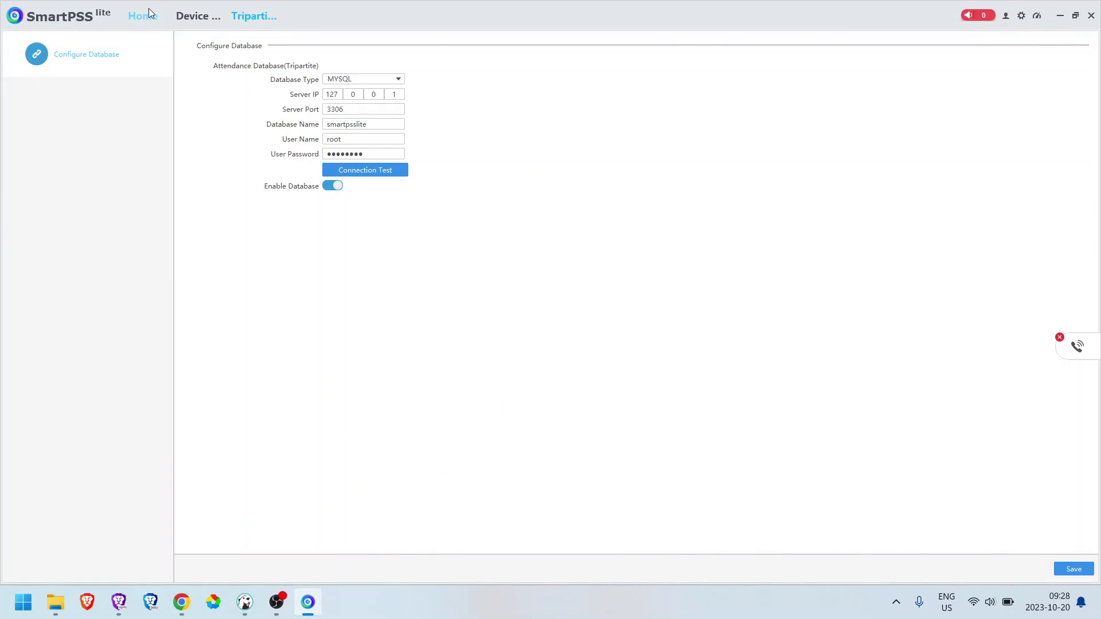
left_click(133, 18)
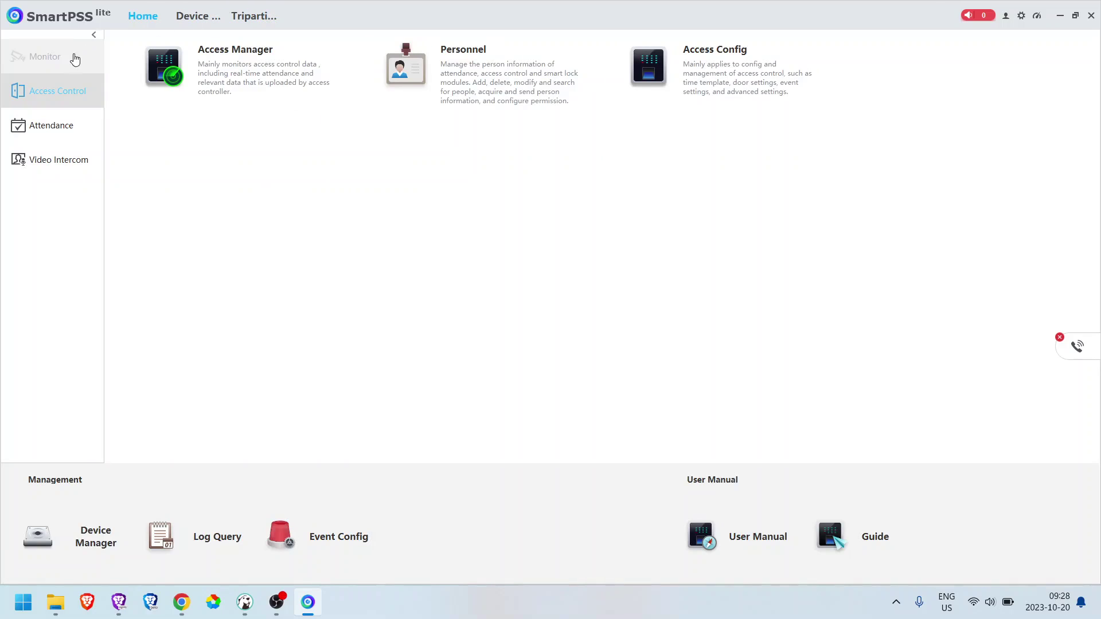
left_click(248, 75)
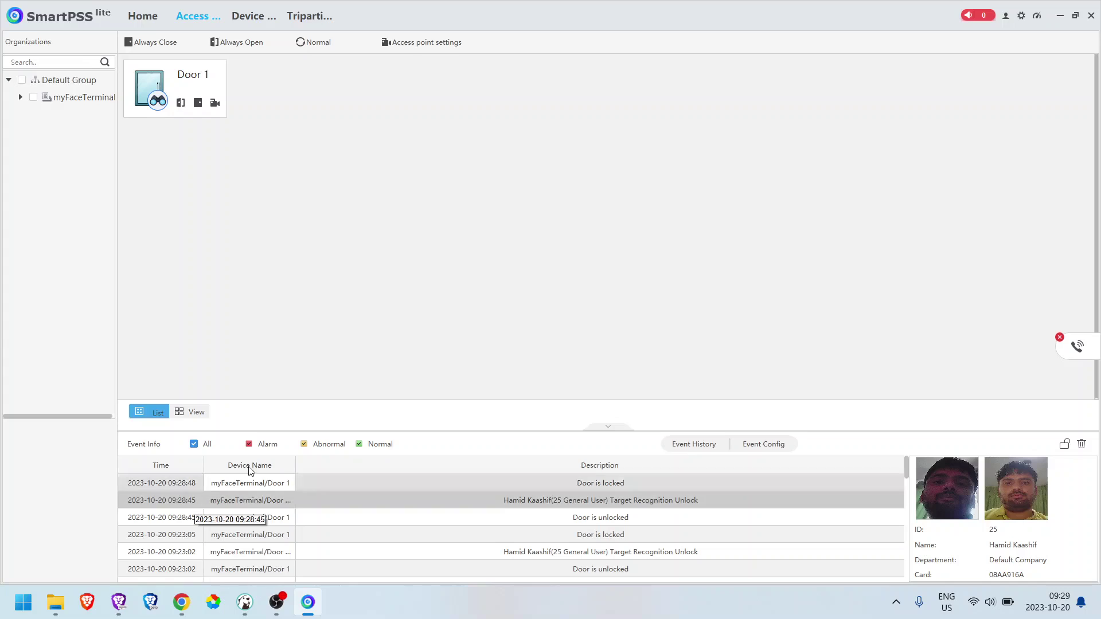
left_click(261, 500)
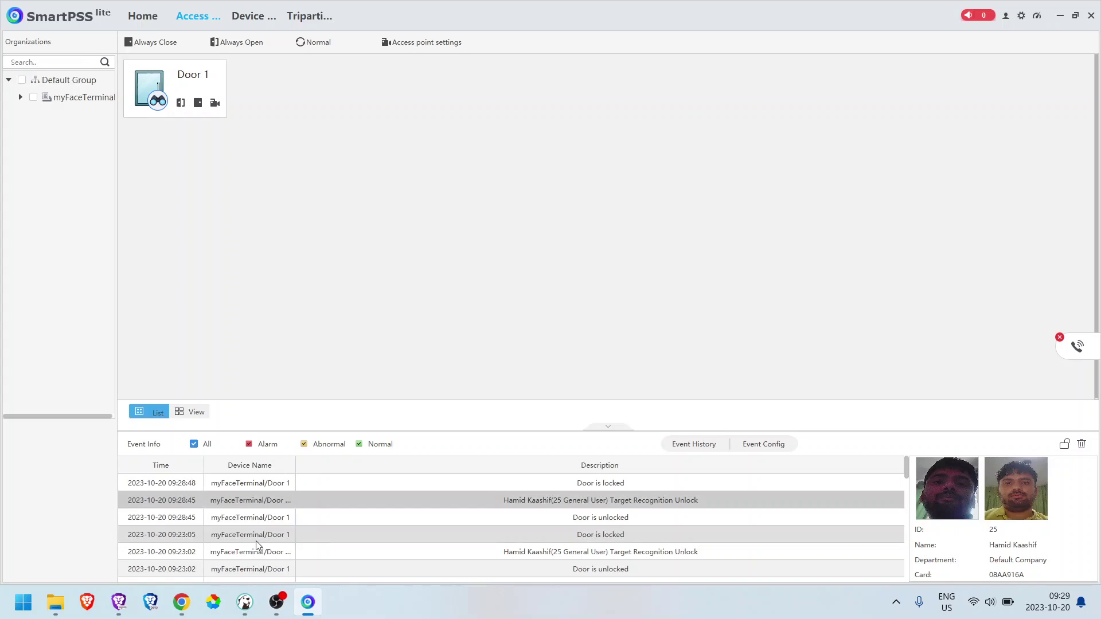
Switch to DBeaver, refresh the attendancerecordinfo table and examine the new attendance record across all its columns
left_click(245, 613)
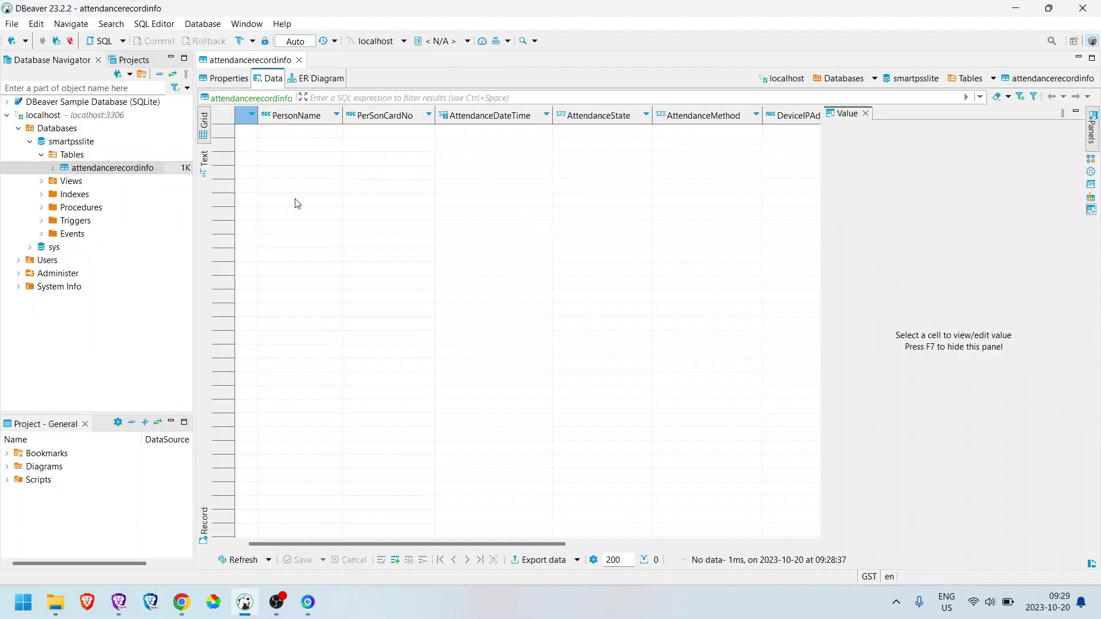
right_click(117, 172)
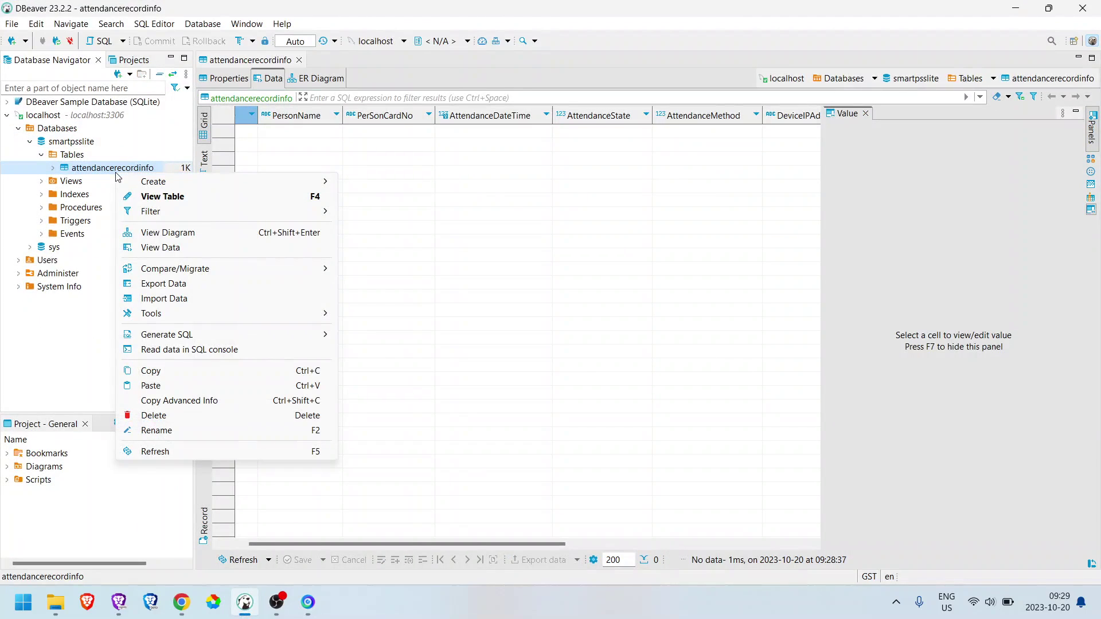
left_click(144, 451)
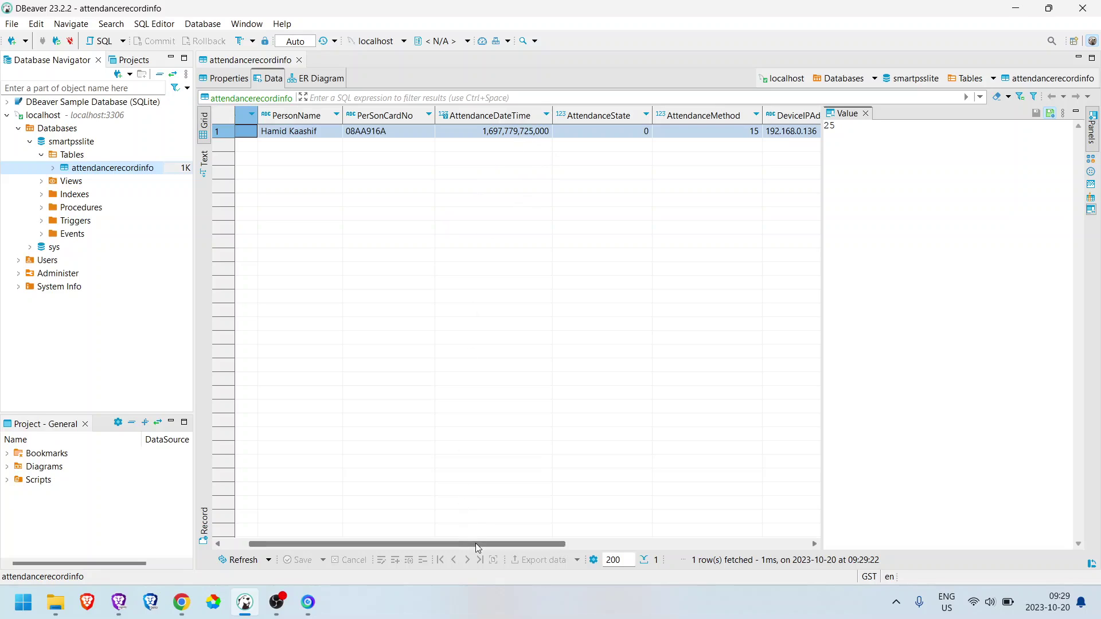
left_click_drag(476, 542, 617, 528)
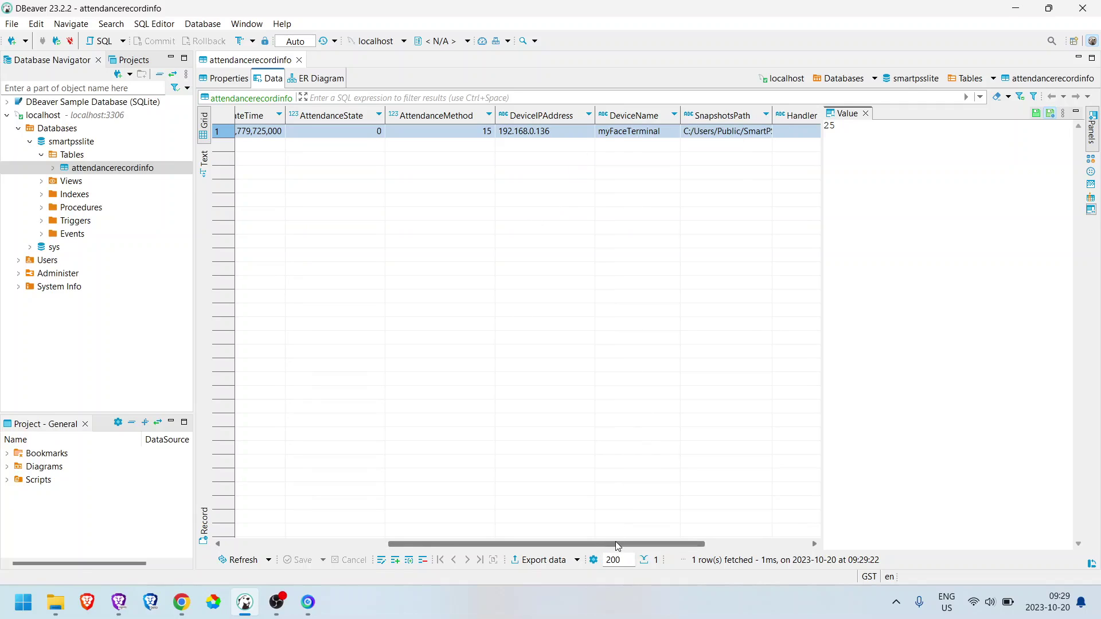
scroll(687, 539, "right", 5)
scroll(573, 519, "left", 10)
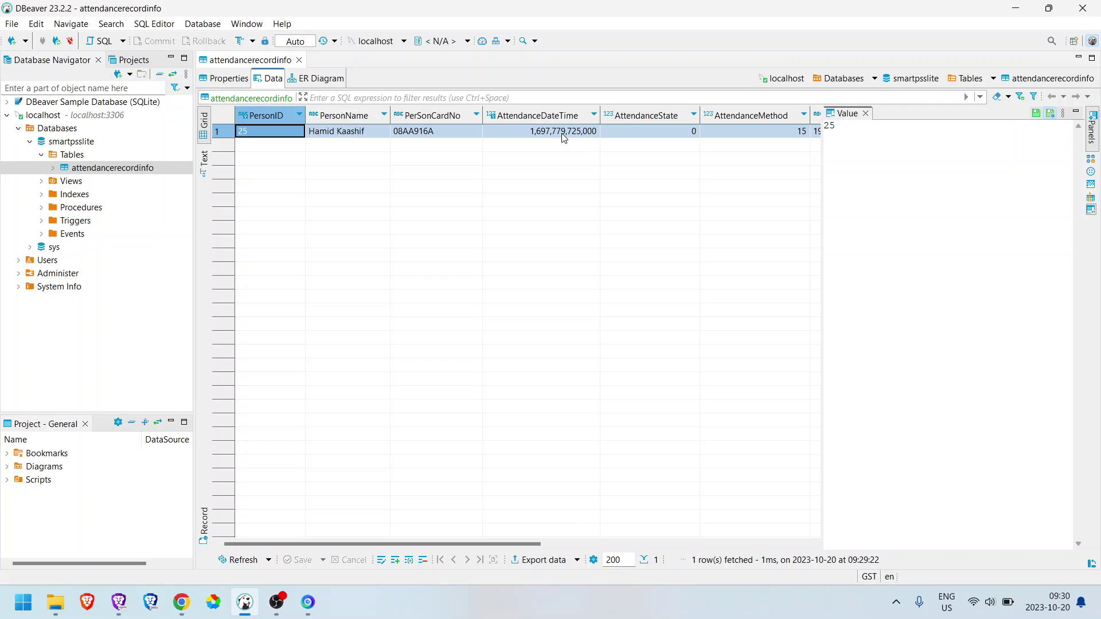
Copy the AttendanceDateTime value of the first record without changing it
double_click(561, 133)
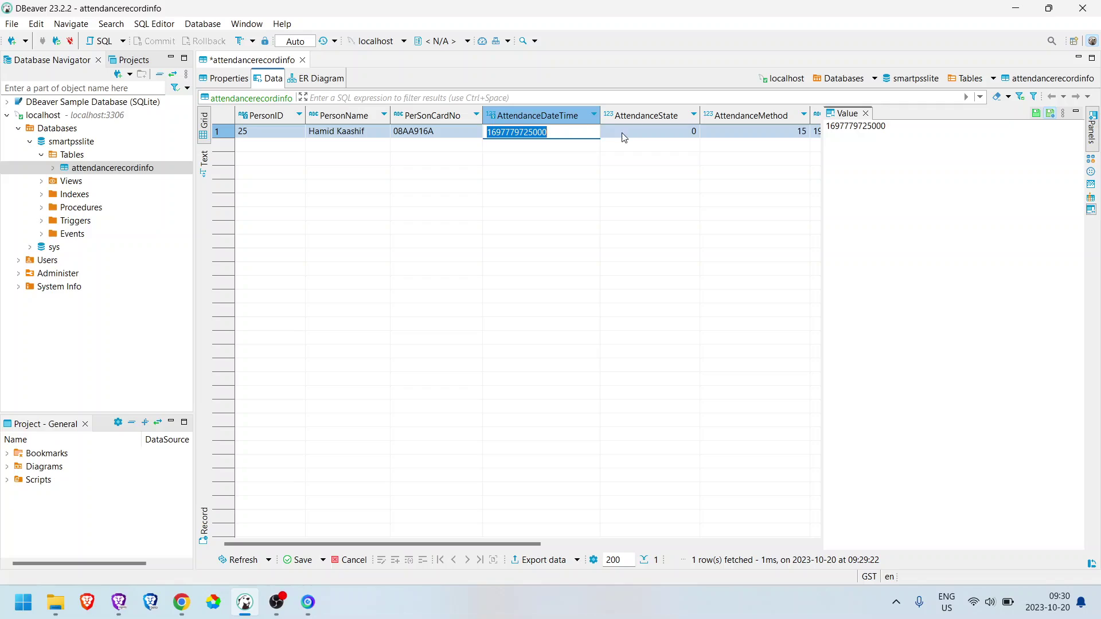
left_click(624, 133)
left_click(589, 136)
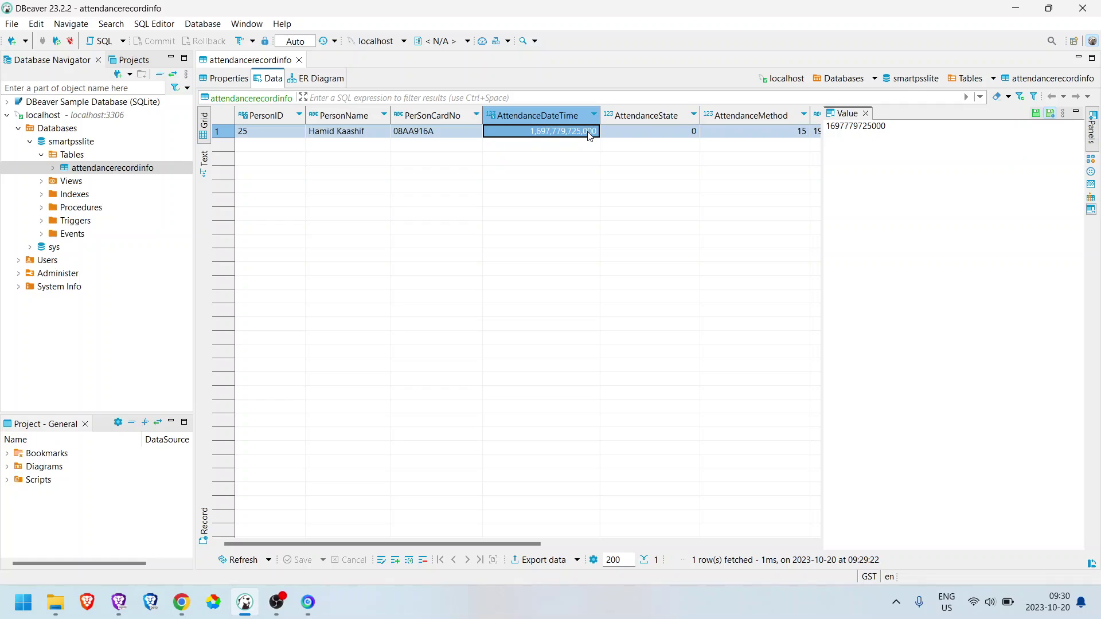
right_click(590, 136)
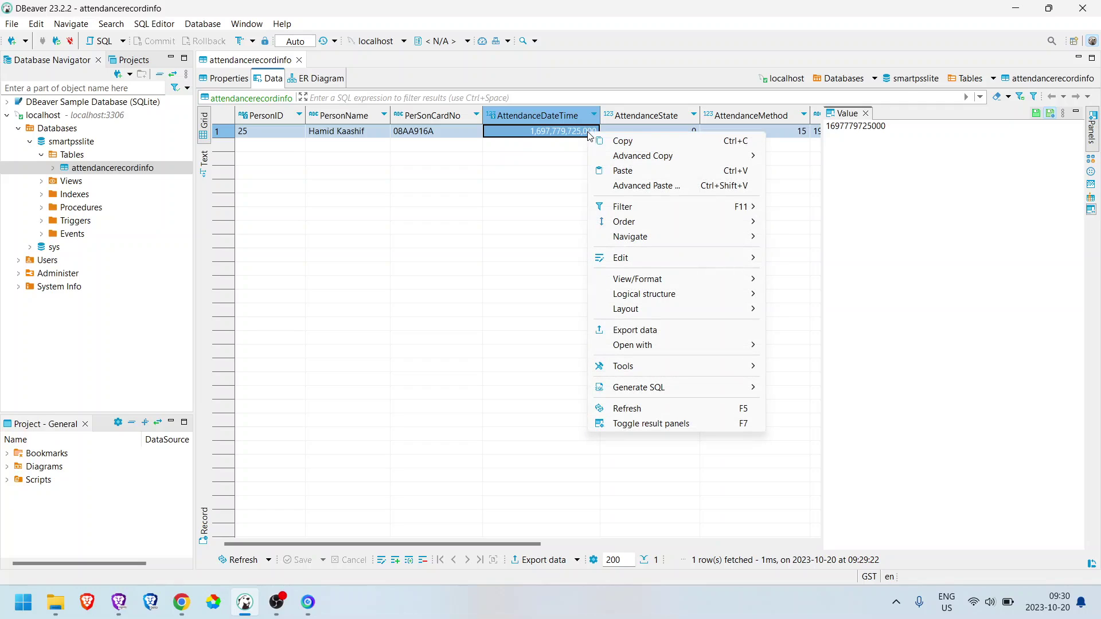
left_click(597, 139)
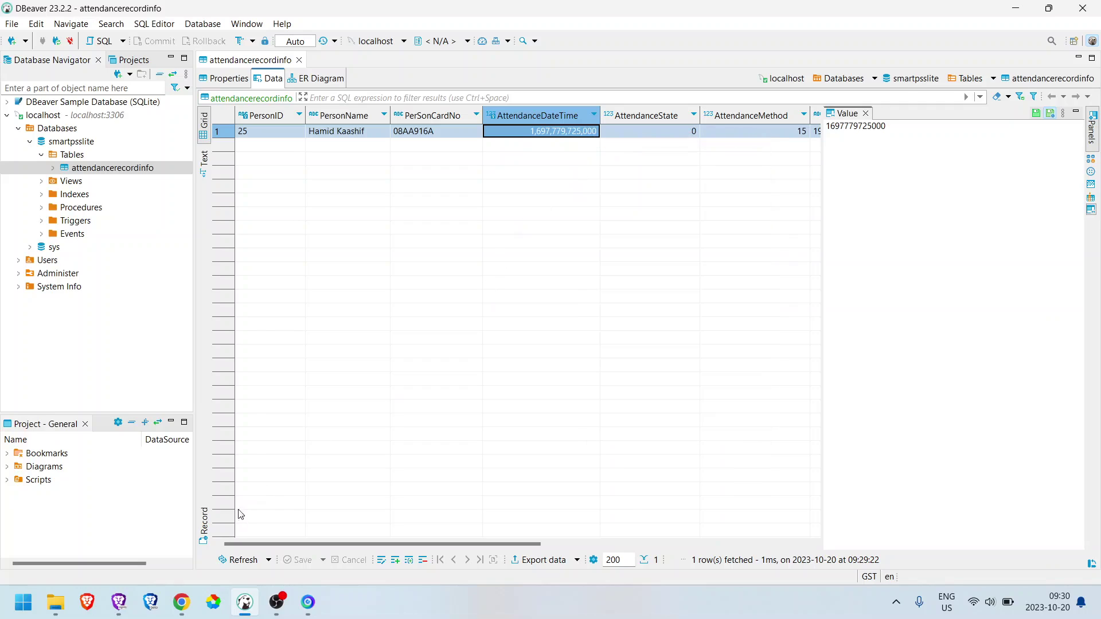
left_click(181, 602)
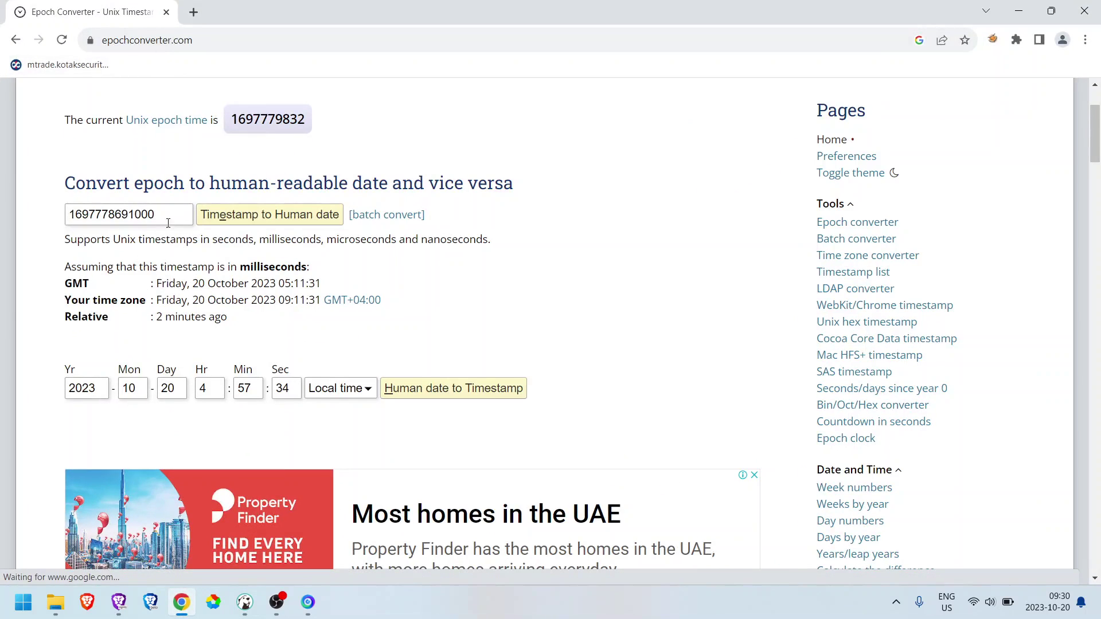
left_click_drag(151, 214, 20, 210)
key("BackSpace")
key("ctrl+v")
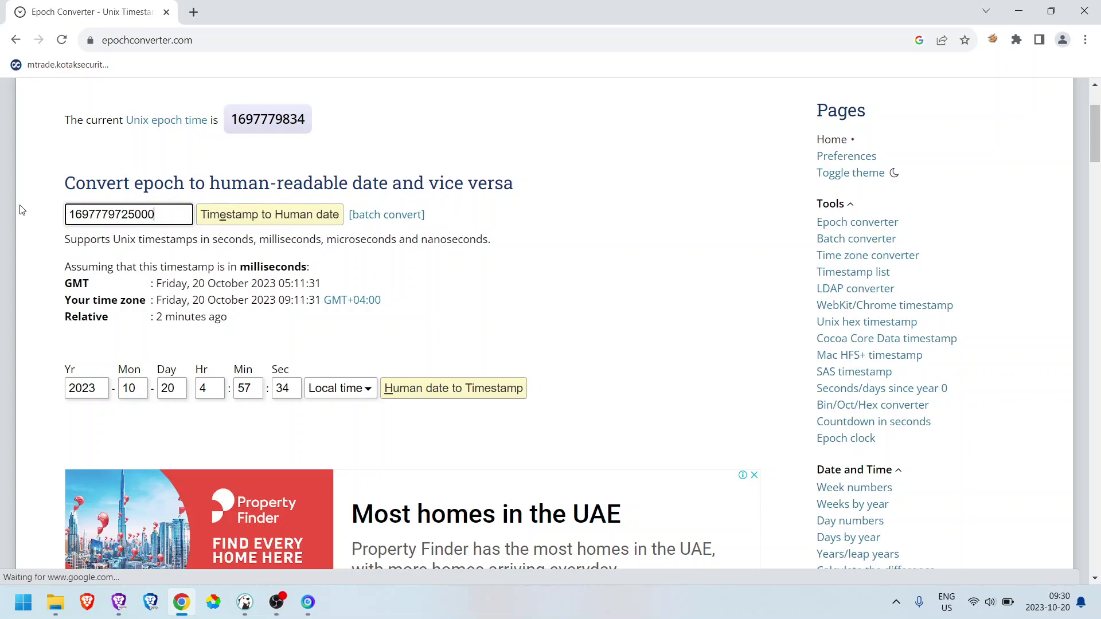
left_click(232, 223)
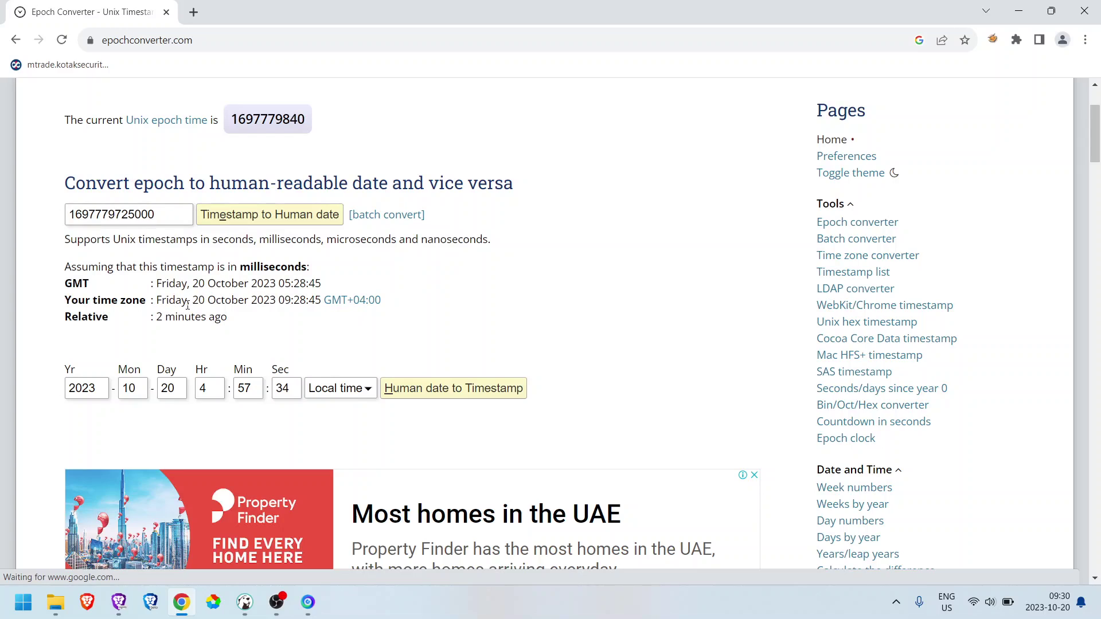
left_click_drag(192, 302, 322, 302)
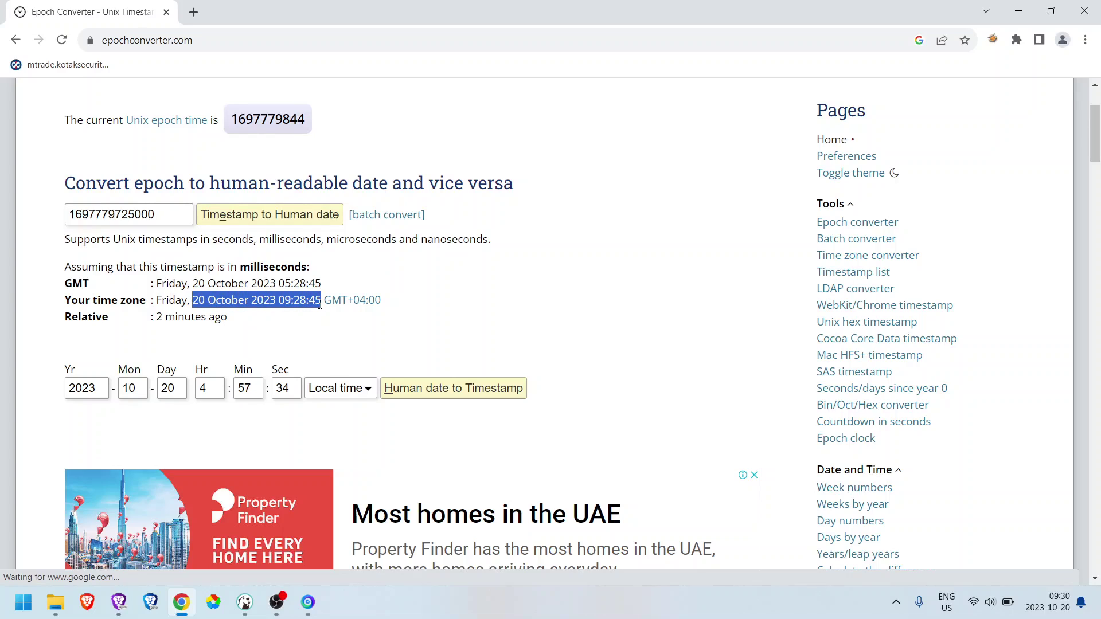
Switch to SmartPSS Lite and place its window, restored to a smaller size, beside the converted date to compare event times
left_click(308, 602)
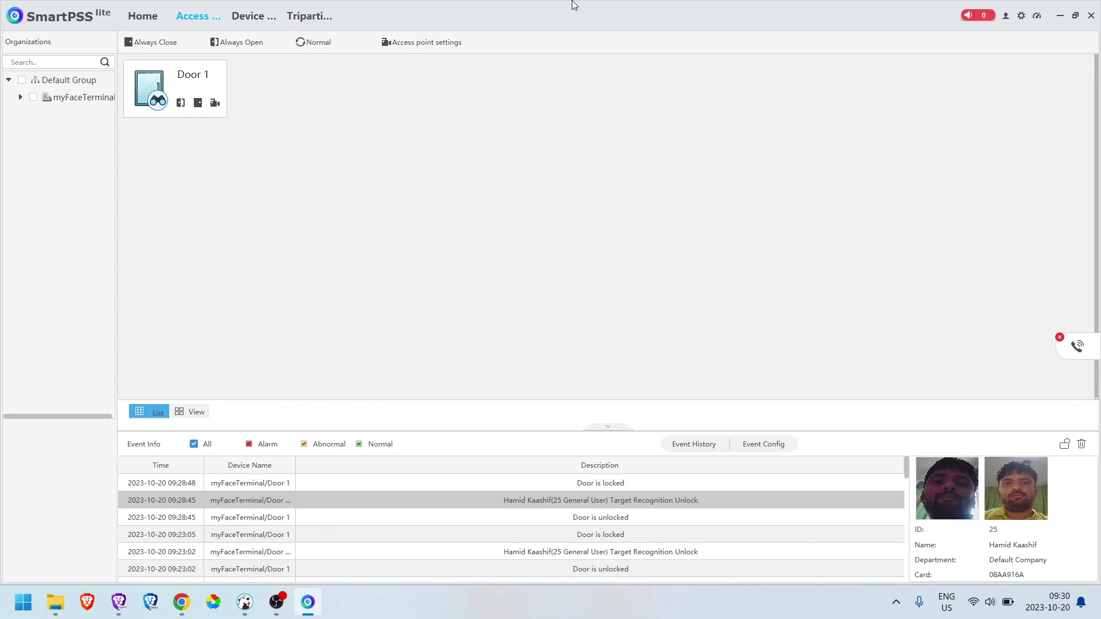
double_click(588, 9)
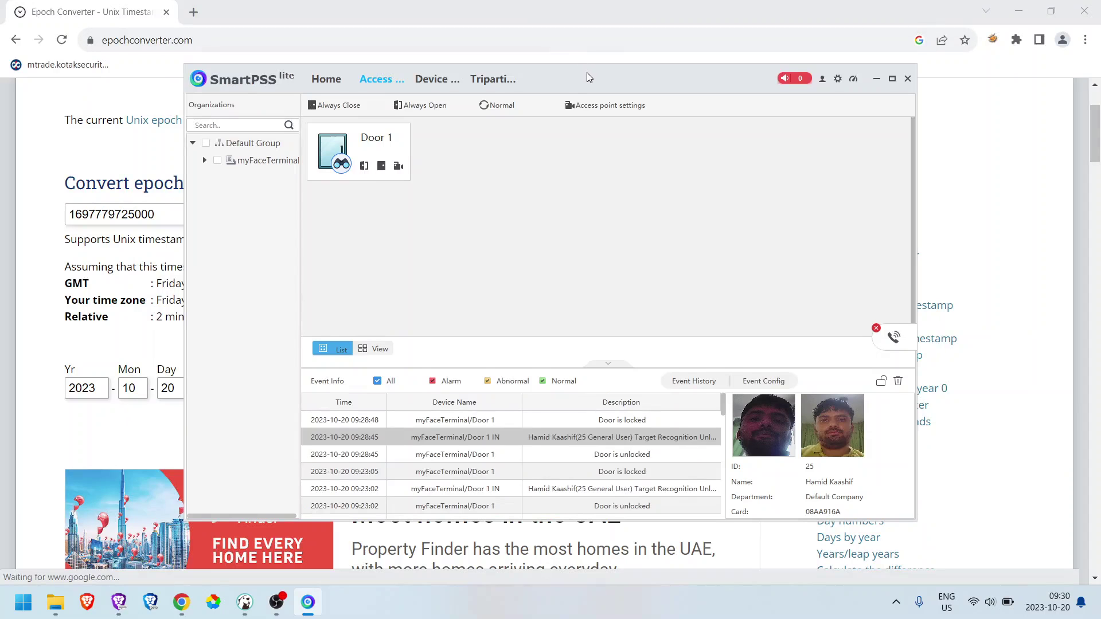
left_click_drag(587, 72, 763, 66)
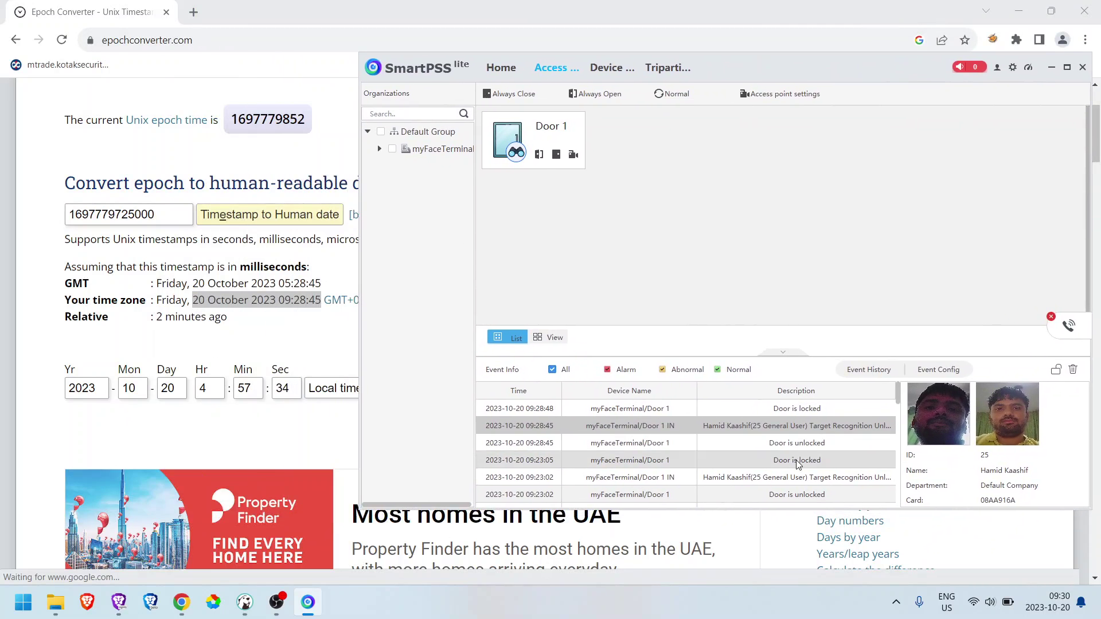